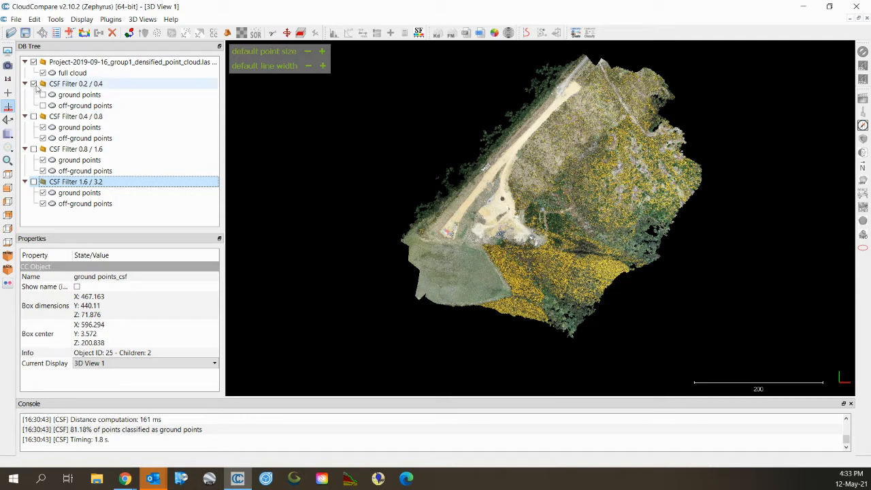
Hide the CSF Filter 0.2 / 0.4 results, select the full cloud, and open the Plugins menu.
{"action": "left_click", "coordinate": [33, 84]}
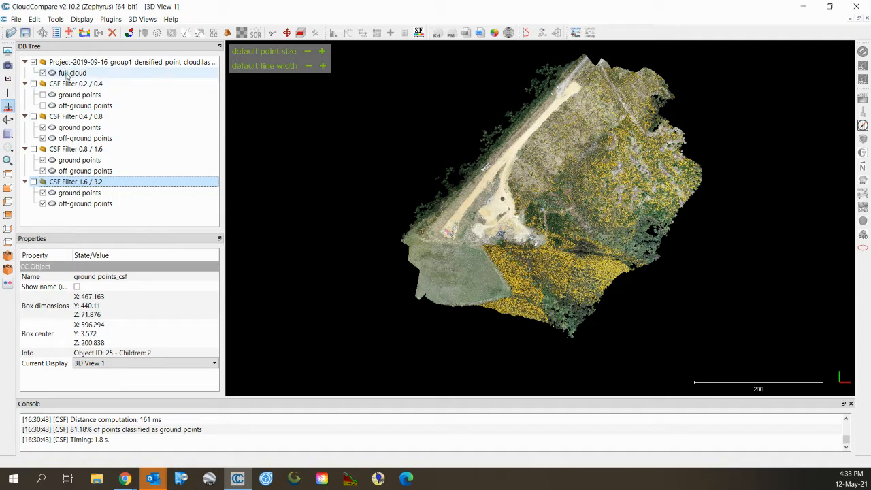
{"action": "left_click", "coordinate": [68, 73]}
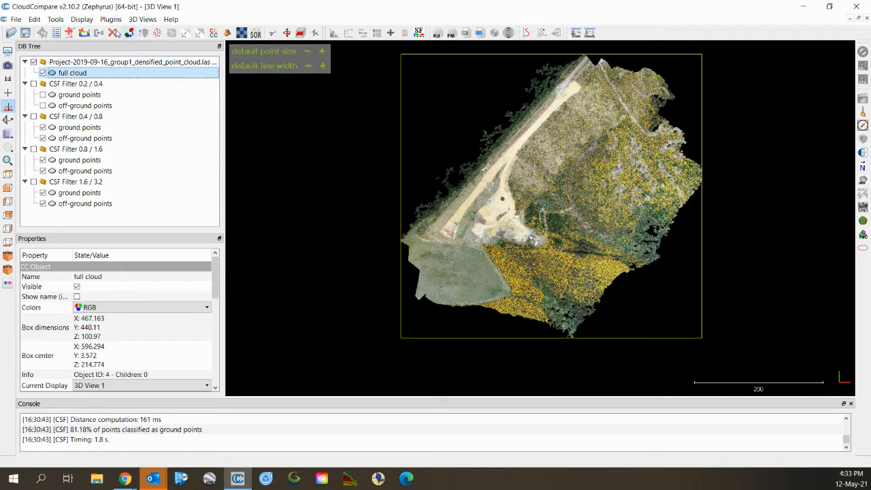
{"action": "left_click", "coordinate": [110, 19]}
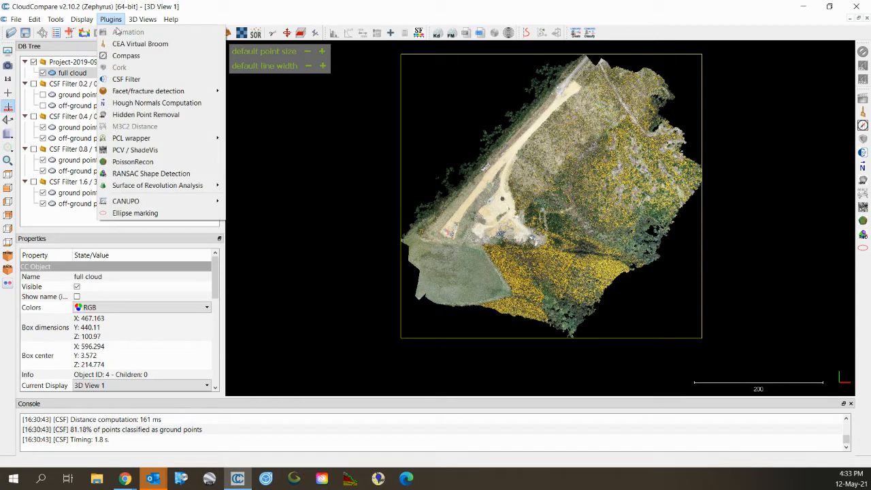
{"action": "left_click", "coordinate": [127, 80]}
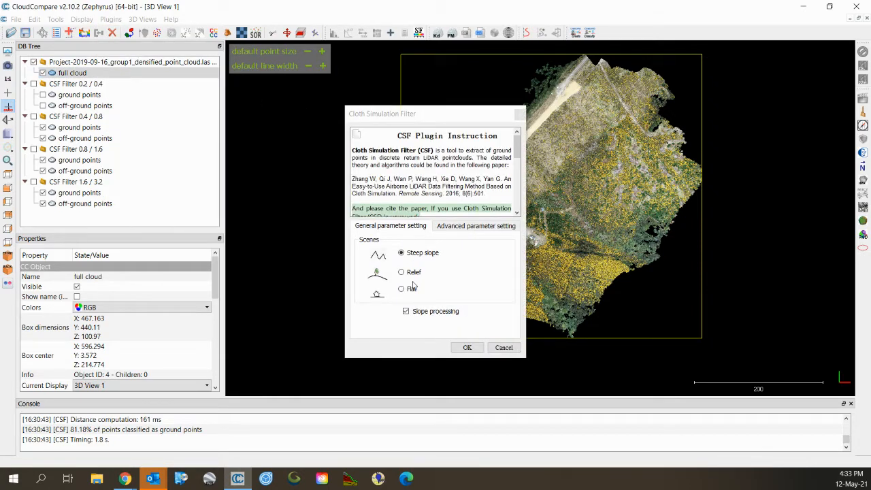
{"action": "left_click", "coordinate": [464, 228]}
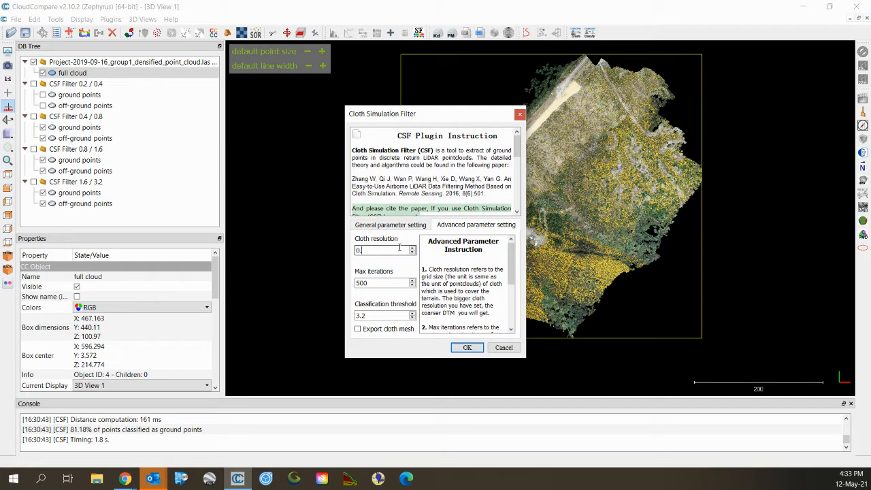
{"action": "key", "text": "Tab"}
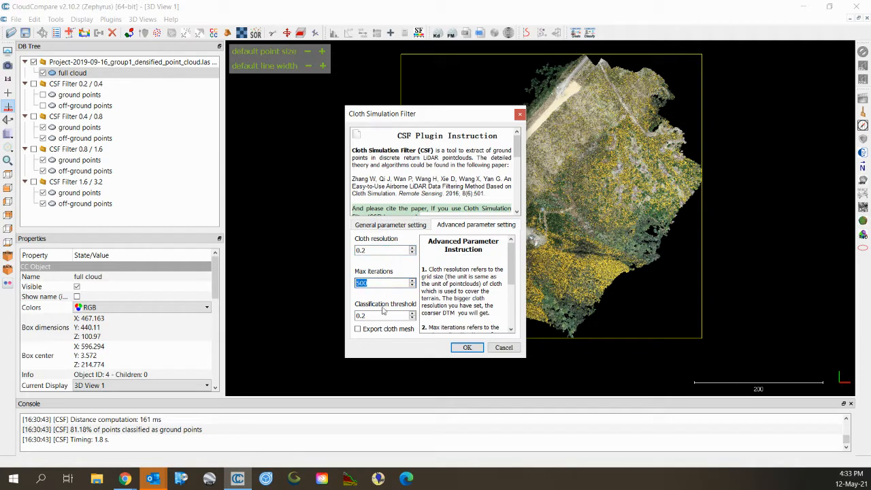
{"action": "key", "text": "Tab"}
{"action": "type", "text": "0.4"}
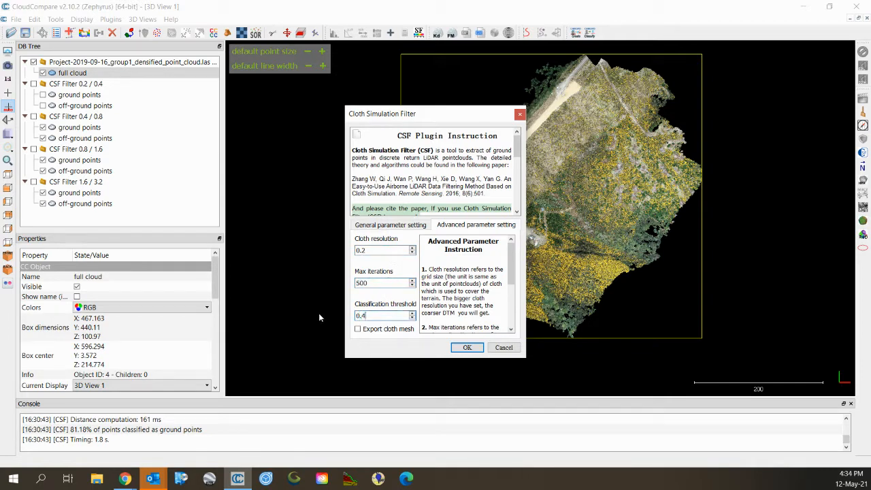
{"action": "left_click", "coordinate": [499, 347]}
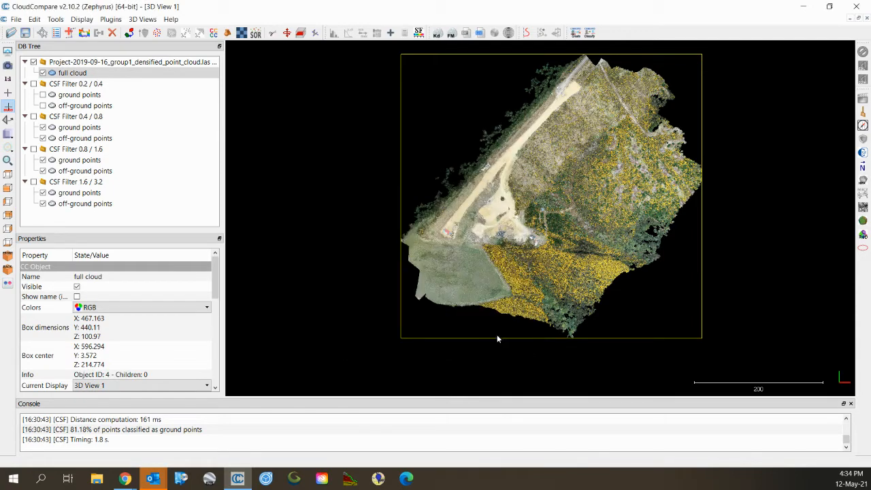
Replace the full cloud with the CSF Filter 0.2 / 0.4 group, leaving only its off-ground points visible.
{"action": "left_click", "coordinate": [33, 84]}
{"action": "left_click", "coordinate": [43, 73]}
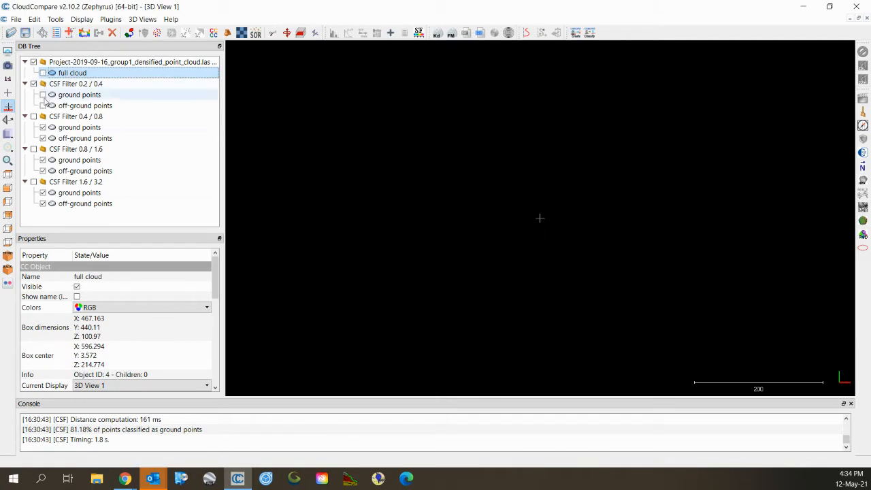
{"action": "left_click", "coordinate": [43, 95]}
{"action": "left_click", "coordinate": [43, 105]}
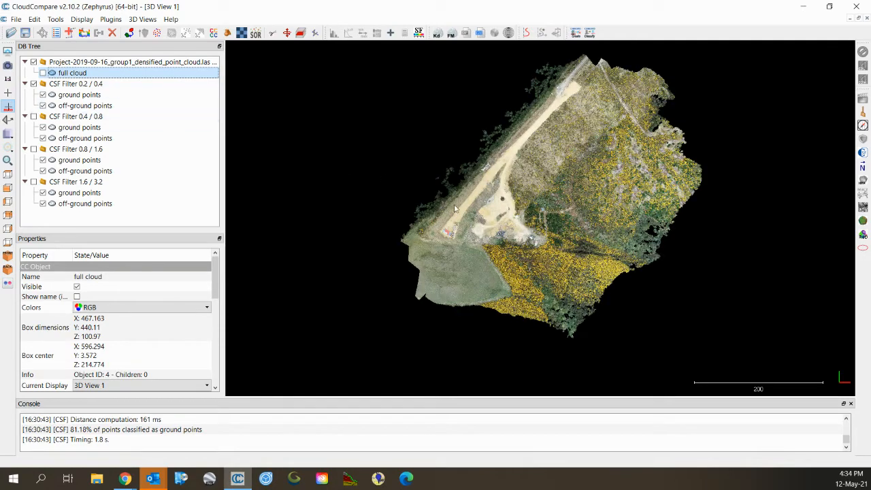
{"action": "scroll", "coordinate": [486, 228], "scroll_direction": "up", "scroll_amount": 3}
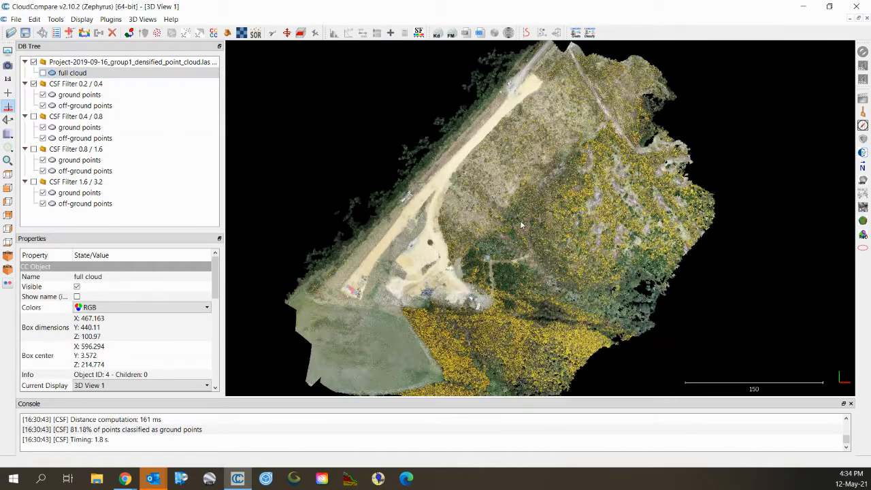
{"action": "left_click", "coordinate": [43, 105]}
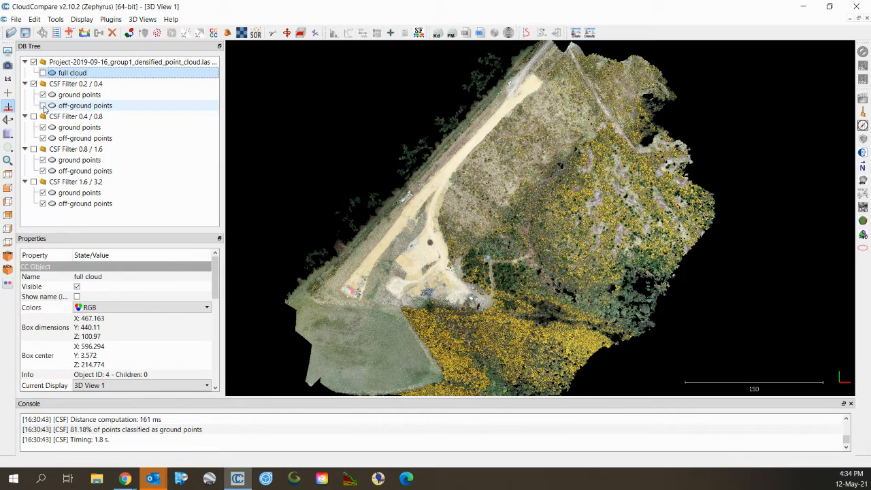
{"action": "left_click", "coordinate": [43, 105]}
{"action": "left_click", "coordinate": [43, 94]}
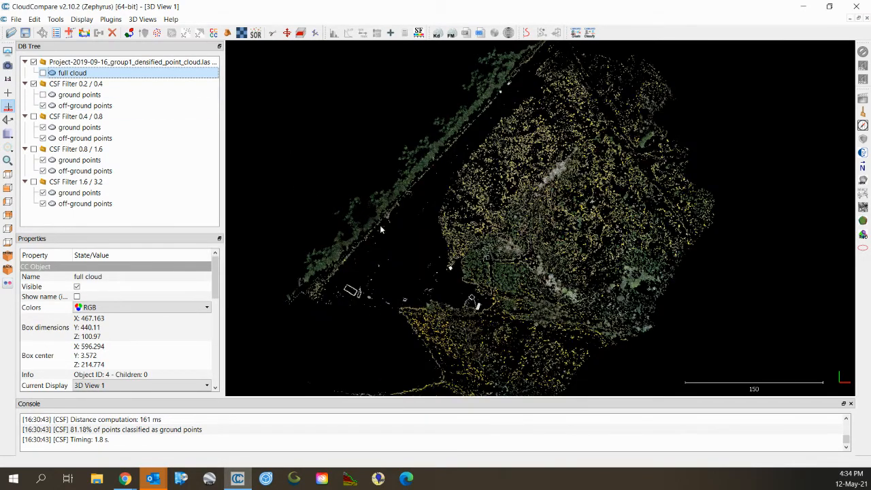
Tilt and zoom the 0.2 / 0.4 off-ground points to examine the white trees and tree row.
{"action": "left_click_drag", "start_coordinate": [404, 247], "coordinate": [402, 82]}
{"action": "left_click_drag", "start_coordinate": [417, 232], "coordinate": [425, 153]}
{"action": "scroll", "coordinate": [494, 236], "scroll_direction": "up", "scroll_amount": 9}
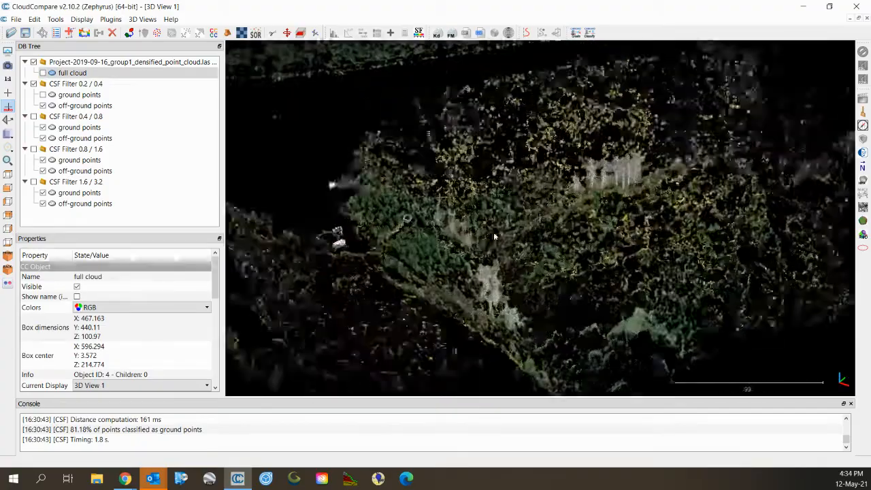
{"action": "scroll", "coordinate": [493, 237], "scroll_direction": "up", "scroll_amount": 5}
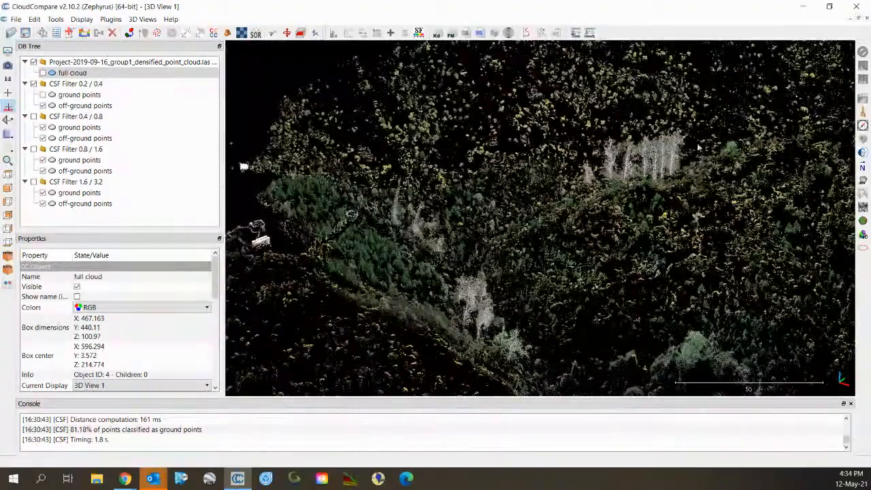
{"action": "scroll", "coordinate": [698, 147], "scroll_direction": "up", "scroll_amount": 6}
{"action": "right_click_drag", "start_coordinate": [698, 147], "coordinate": [470, 194]}
{"action": "scroll", "coordinate": [456, 139], "scroll_direction": "down", "scroll_amount": 9}
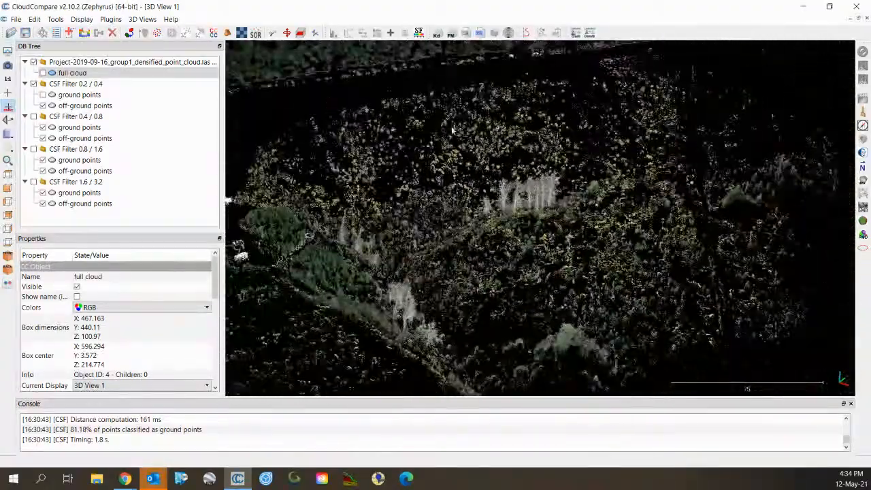
{"action": "right_click_drag", "start_coordinate": [452, 131], "coordinate": [552, 238]}
{"action": "right_click_drag", "start_coordinate": [626, 354], "coordinate": [596, 168]}
Orbit to a top-down view around the building, then hide the 0.2 / 0.4 off-ground points.
{"action": "left_click_drag", "start_coordinate": [534, 224], "coordinate": [475, 213]}
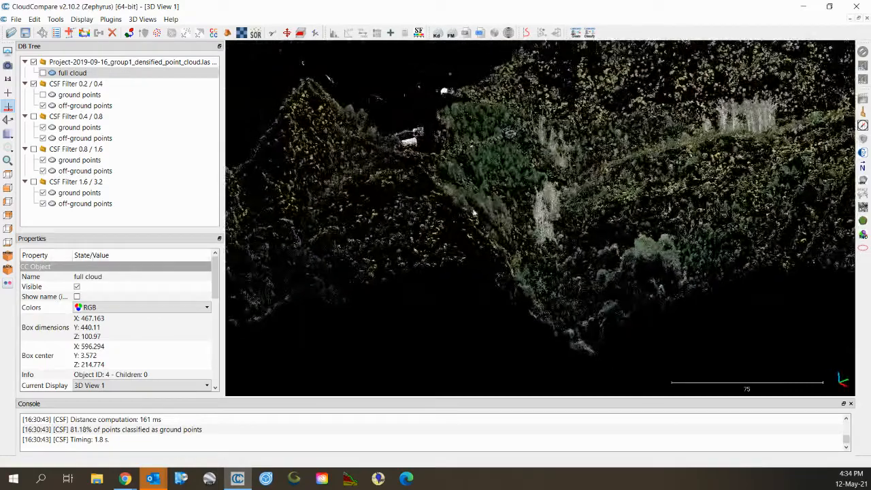
{"action": "scroll", "coordinate": [516, 202], "scroll_direction": "down", "scroll_amount": 3}
{"action": "right_click_drag", "start_coordinate": [493, 168], "coordinate": [540, 213]}
{"action": "left_click_drag", "start_coordinate": [528, 154], "coordinate": [528, 228]}
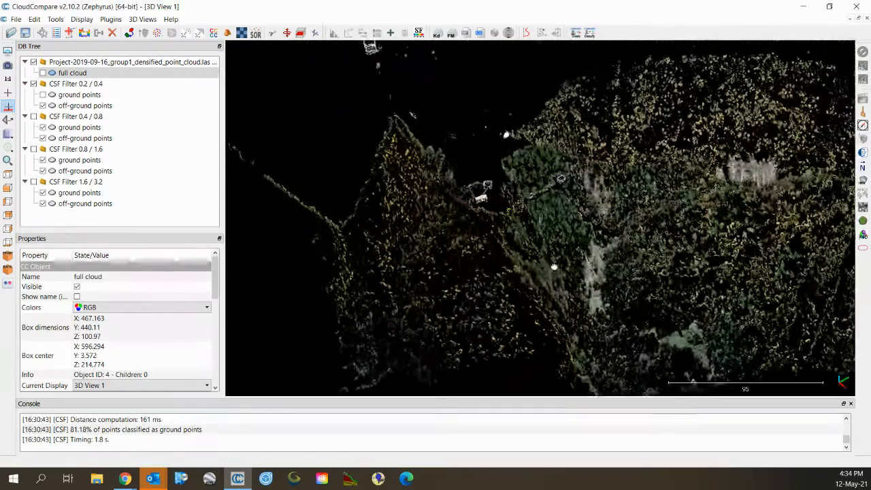
{"action": "right_click_drag", "start_coordinate": [525, 195], "coordinate": [501, 191]}
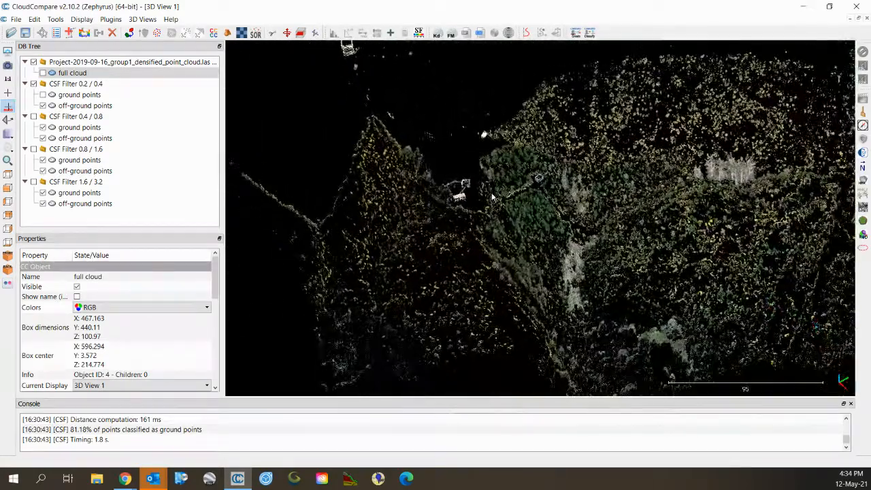
{"action": "scroll", "coordinate": [492, 196], "scroll_direction": "up", "scroll_amount": 8}
{"action": "right_click_drag", "start_coordinate": [385, 174], "coordinate": [526, 198]}
{"action": "left_click_drag", "start_coordinate": [525, 198], "coordinate": [516, 175]}
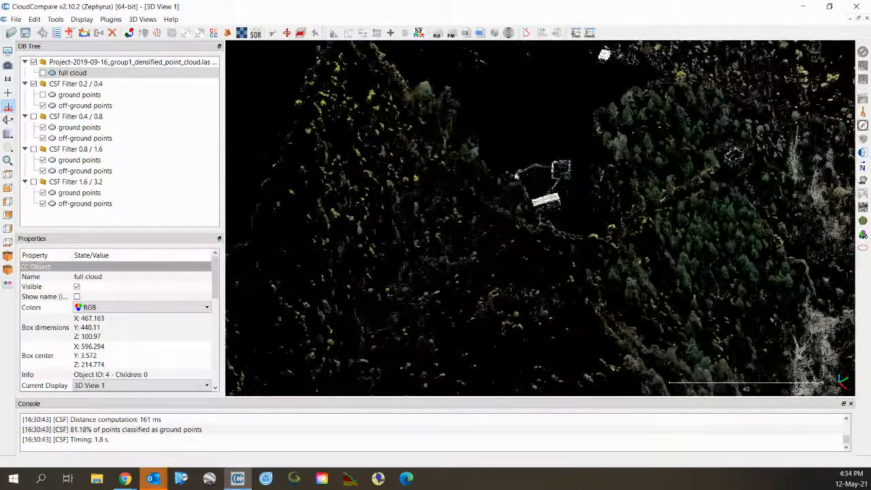
{"action": "scroll", "coordinate": [520, 143], "scroll_direction": "down", "scroll_amount": 10}
{"action": "right_click_drag", "start_coordinate": [552, 118], "coordinate": [515, 143]}
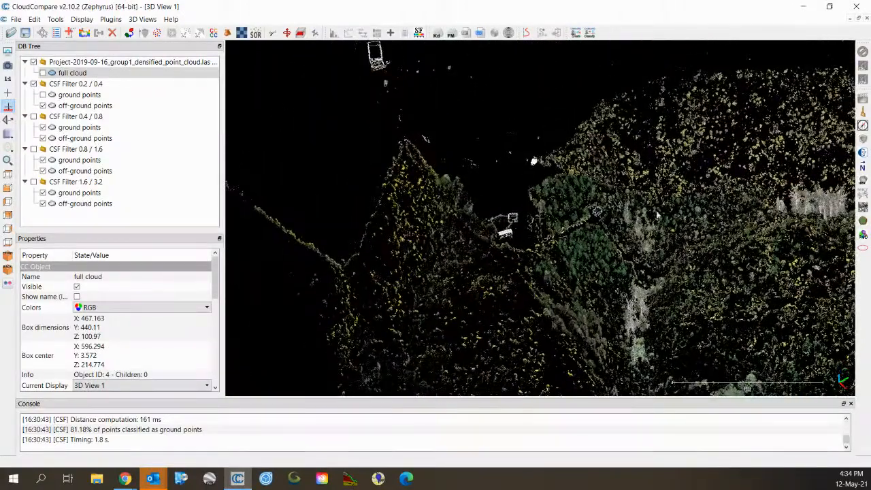
{"action": "left_click", "coordinate": [43, 106]}
Show the CSF Filter 0.2 / 0.4 ground points and select that cloud.
{"action": "left_click", "coordinate": [43, 94]}
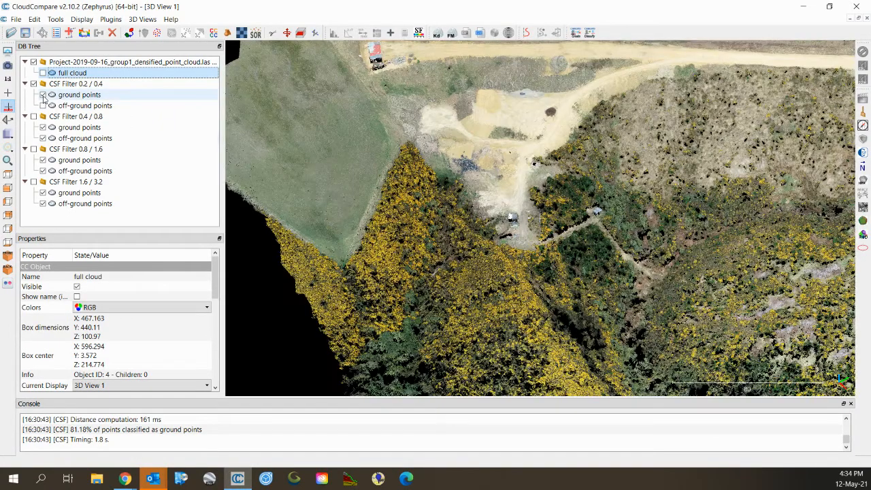
{"action": "left_click_drag", "start_coordinate": [409, 249], "coordinate": [477, 247]}
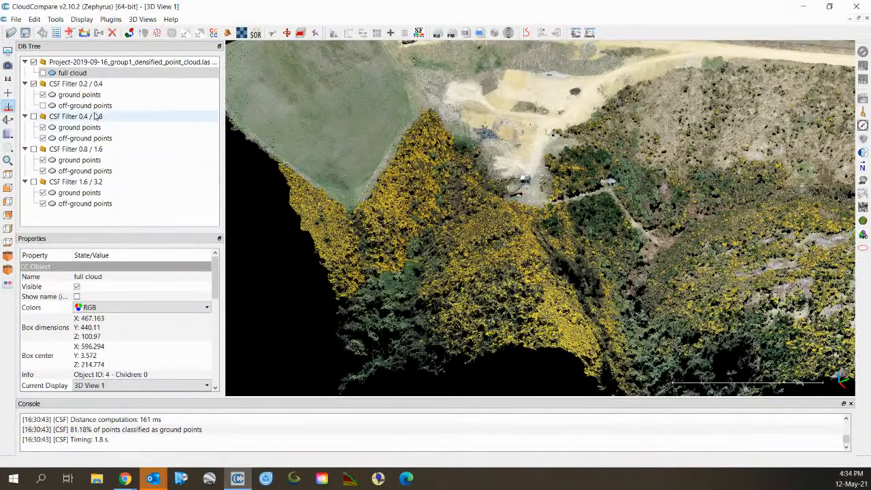
{"action": "left_click", "coordinate": [77, 95]}
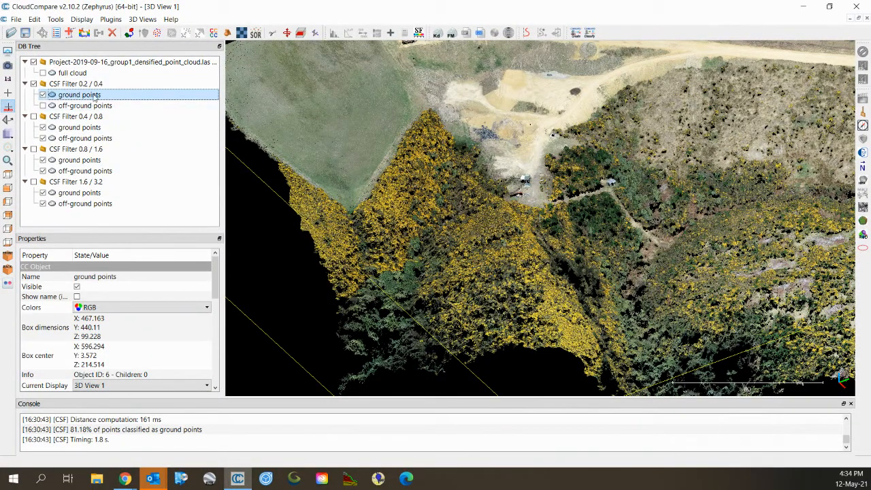
Review CSF Filter advanced settings 0.4 / 0.8 and cancel without running the filter.
{"action": "left_click", "coordinate": [114, 21]}
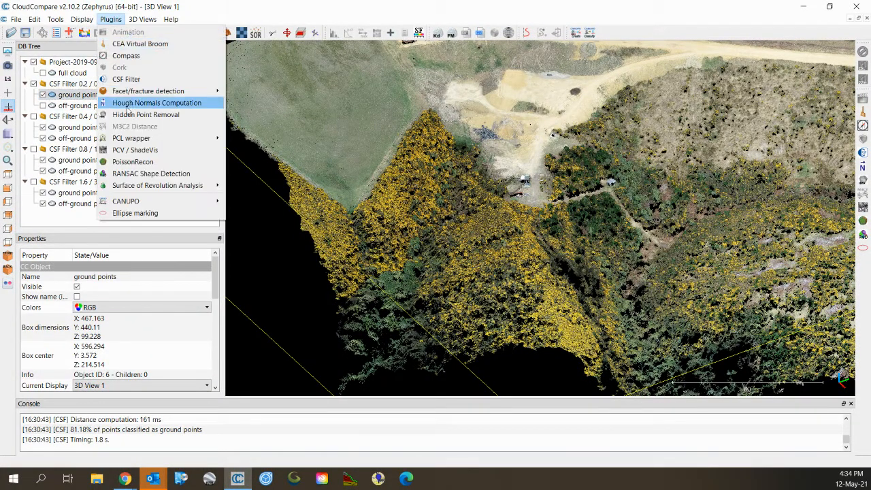
{"action": "left_click", "coordinate": [127, 83]}
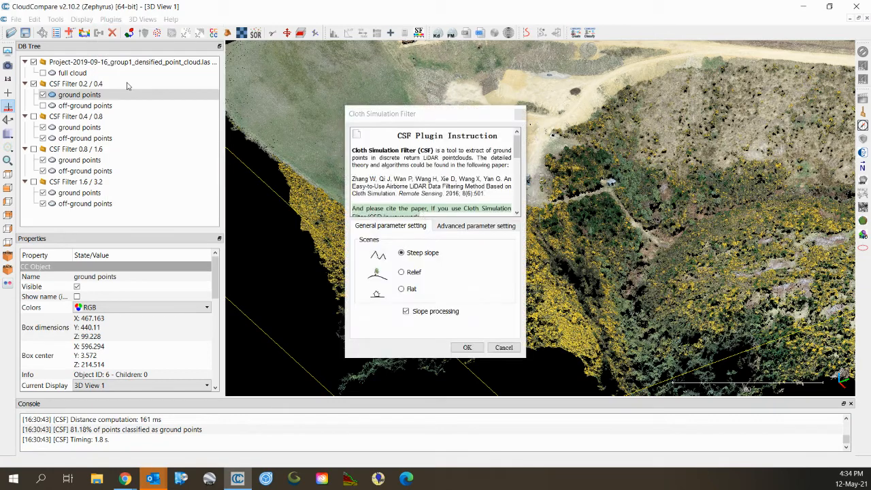
{"action": "left_click", "coordinate": [475, 226]}
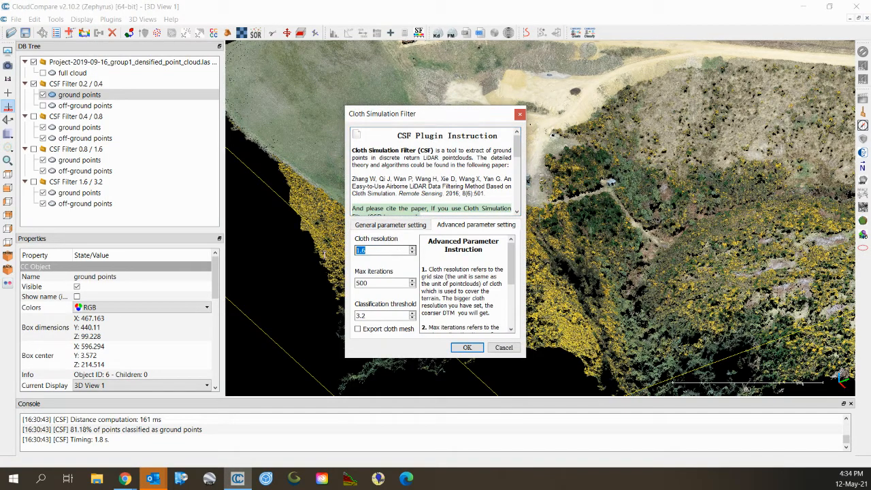
{"action": "key", "text": "Tab"}
{"action": "key", "text": "Tab"}
{"action": "key", "text": "Tab"}
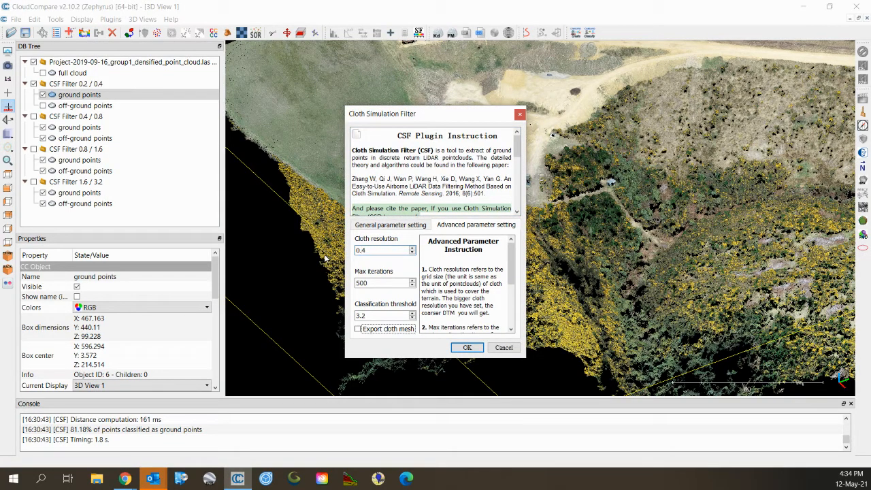
{"action": "key", "text": "shift+Tab"}
{"action": "type", "text": "0"}
{"action": "left_click", "coordinate": [503, 348]}
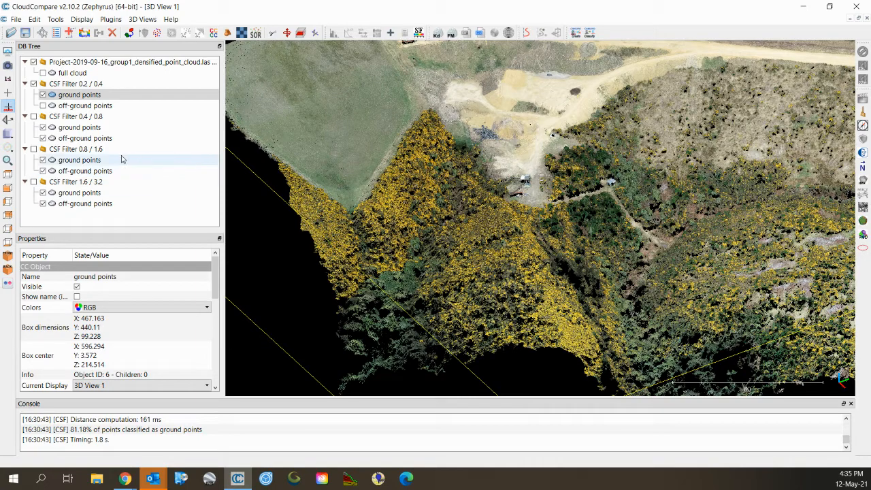
Hide the 0.2 / 0.4 ground points, show CSF Filter 0.4 / 0.8, and hide its ground points.
{"action": "left_click", "coordinate": [50, 97]}
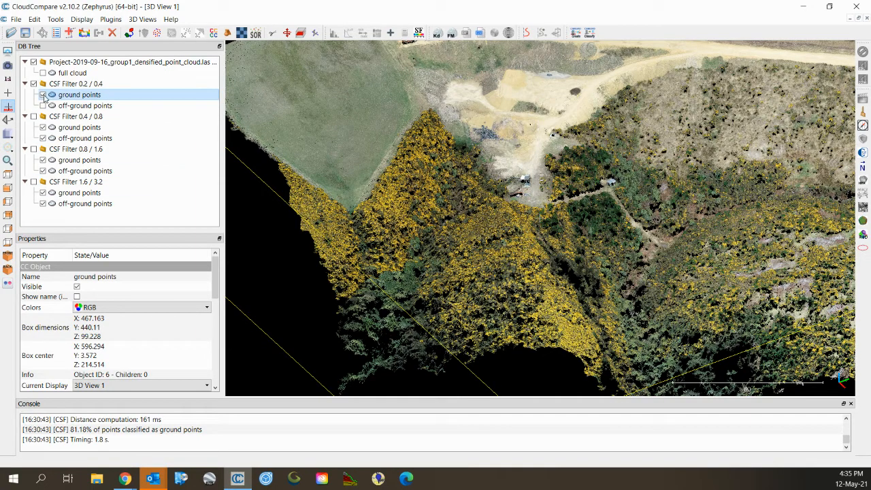
{"action": "left_click", "coordinate": [43, 95]}
{"action": "left_click", "coordinate": [33, 117]}
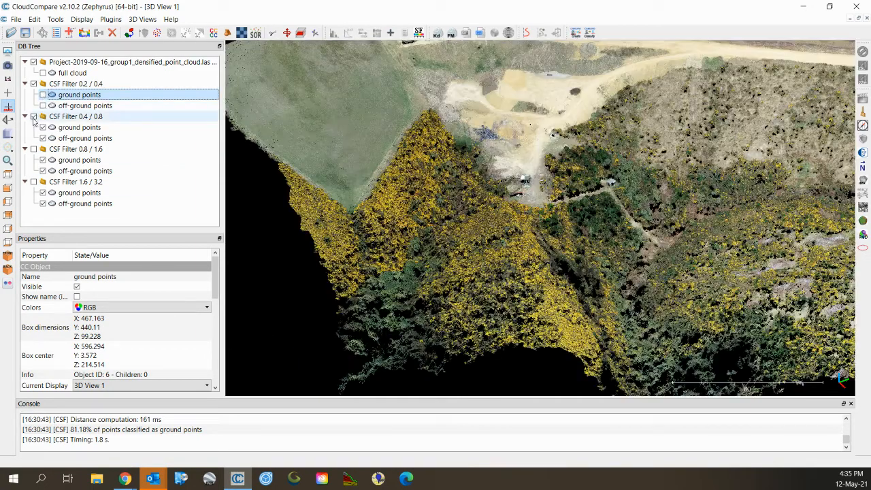
{"action": "left_click", "coordinate": [75, 107]}
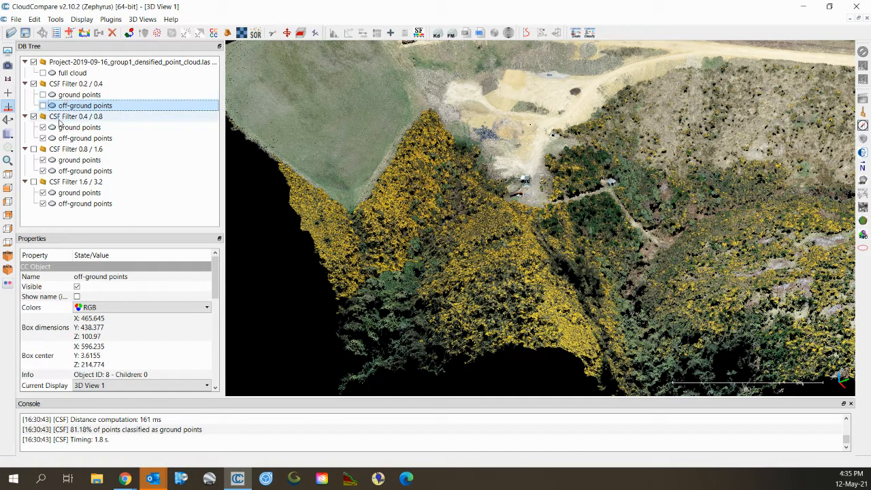
{"action": "left_click", "coordinate": [43, 127]}
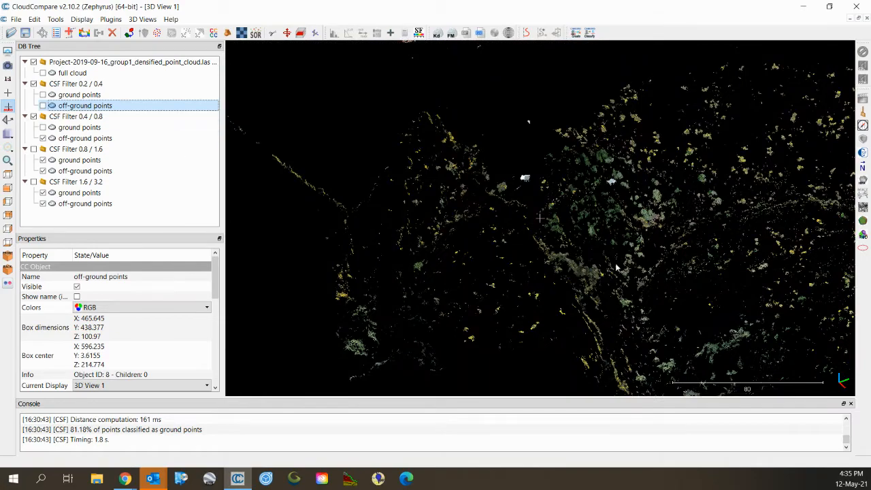
Pan, tilt and zoom to examine the 0.4 / 0.8 off-ground vegetation points.
{"action": "right_click_drag", "start_coordinate": [637, 290], "coordinate": [554, 234]}
{"action": "left_click_drag", "start_coordinate": [554, 235], "coordinate": [567, 193]}
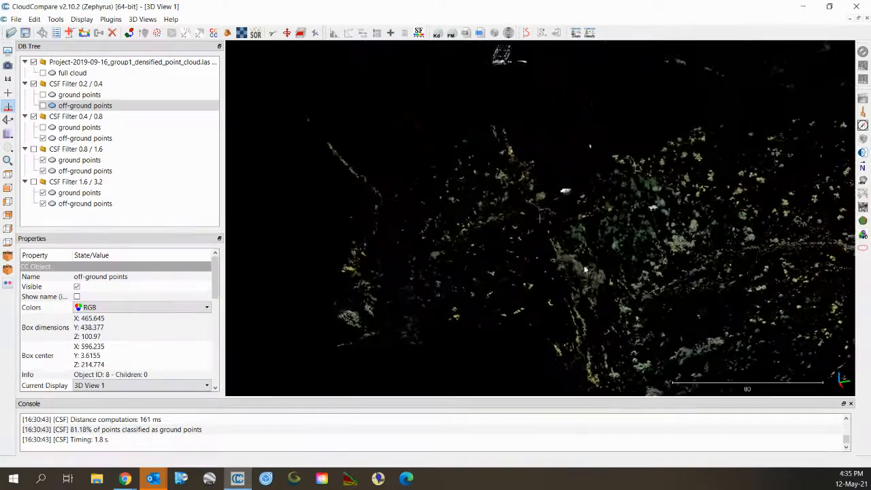
{"action": "scroll", "coordinate": [576, 207], "scroll_direction": "up", "scroll_amount": 4}
{"action": "right_click_drag", "start_coordinate": [578, 183], "coordinate": [575, 217]}
{"action": "scroll", "coordinate": [586, 230], "scroll_direction": "up", "scroll_amount": 7}
{"action": "scroll", "coordinate": [618, 225], "scroll_direction": "down", "scroll_amount": 8}
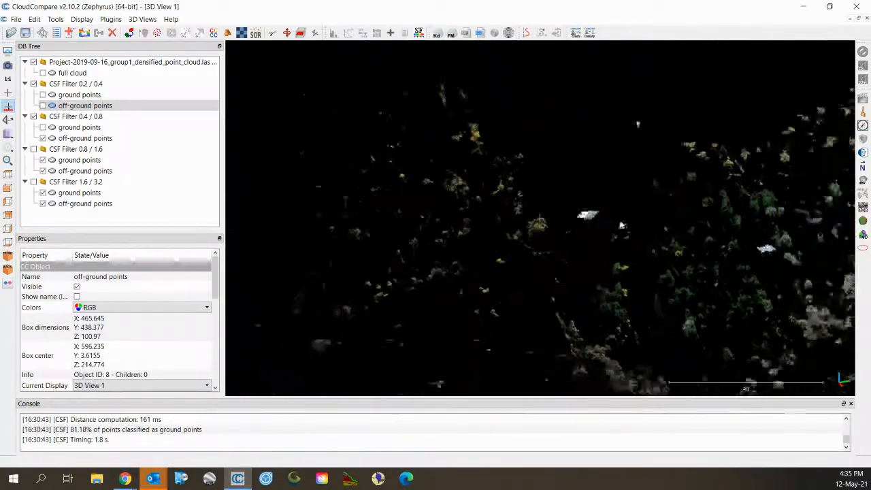
{"action": "right_click_drag", "start_coordinate": [606, 147], "coordinate": [626, 210]}
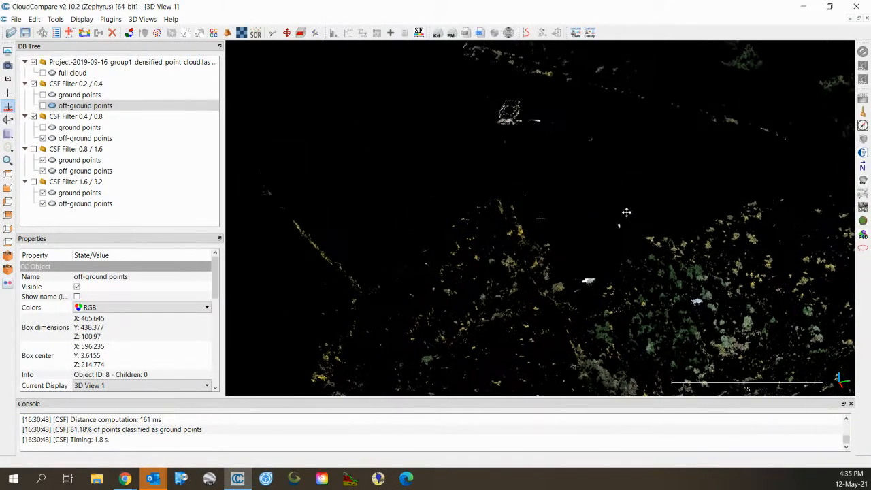
Show only the 0.4 / 0.8 ground points, orbit over the bare quarry terrain, and select them.
{"action": "left_click", "coordinate": [43, 128]}
{"action": "left_click", "coordinate": [43, 138]}
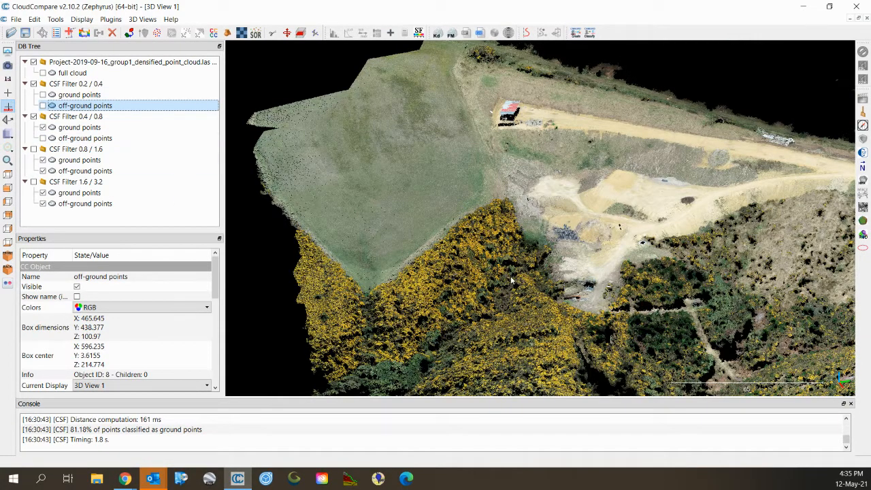
{"action": "right_click_drag", "start_coordinate": [511, 279], "coordinate": [438, 213]}
{"action": "left_click_drag", "start_coordinate": [437, 213], "coordinate": [562, 249]}
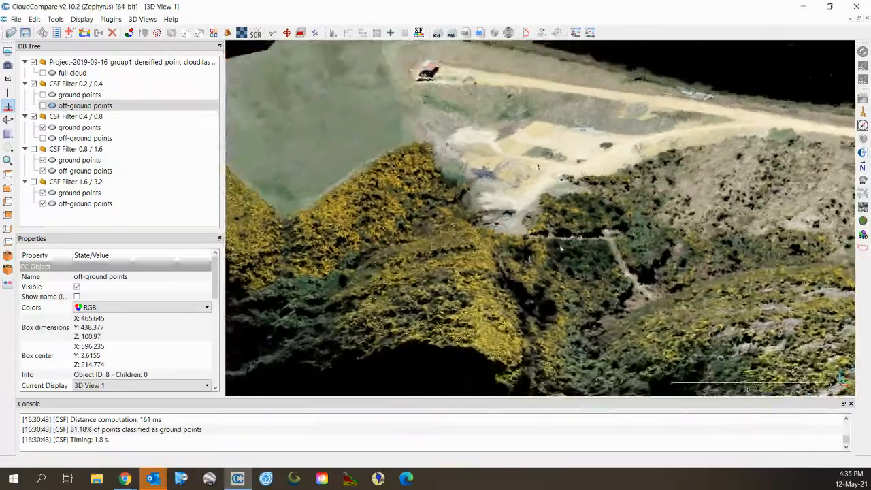
{"action": "right_click_drag", "start_coordinate": [540, 170], "coordinate": [538, 259]}
{"action": "scroll", "coordinate": [552, 228], "scroll_direction": "up", "scroll_amount": 11}
{"action": "left_click_drag", "start_coordinate": [538, 259], "coordinate": [582, 248]}
{"action": "scroll", "coordinate": [583, 249], "scroll_direction": "up", "scroll_amount": 8}
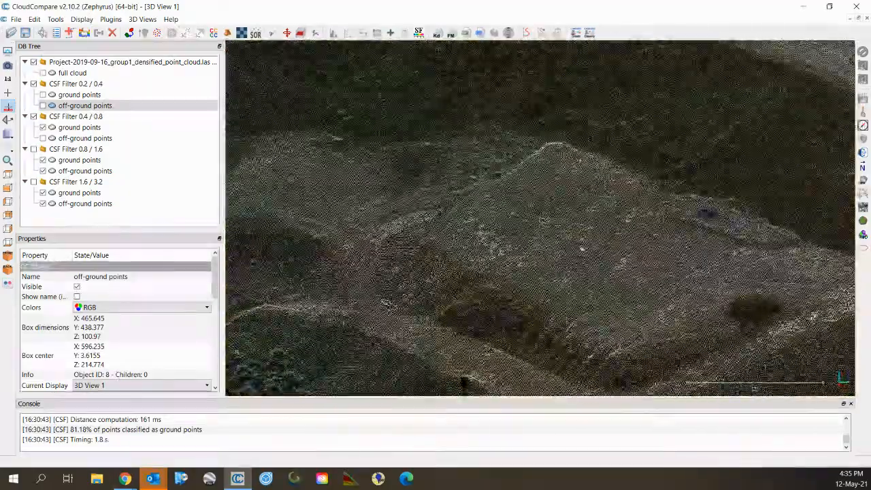
{"action": "scroll", "coordinate": [461, 152], "scroll_direction": "down", "scroll_amount": 10}
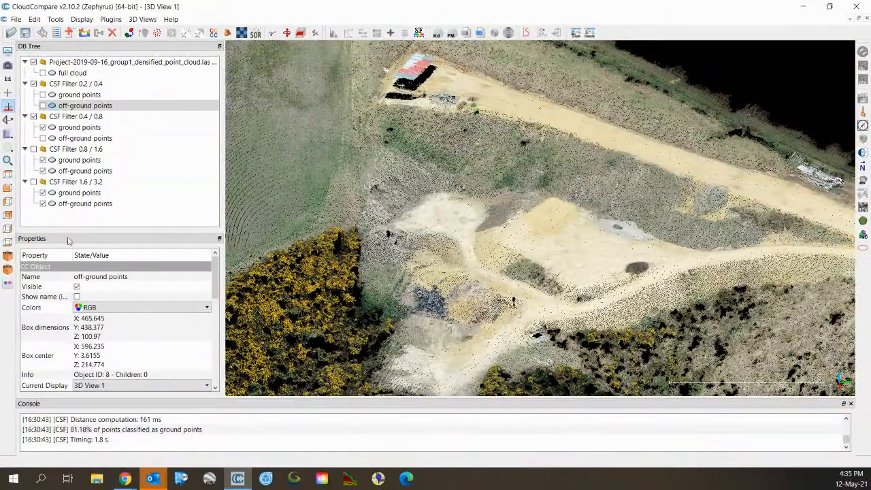
{"action": "left_click", "coordinate": [78, 129]}
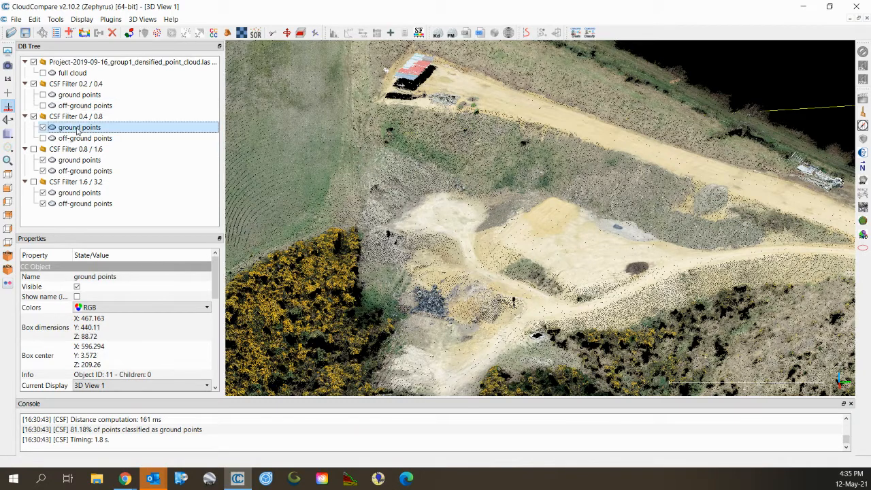
Hide the 0.4 / 0.8 ground points and show only the CSF Filter 0.8 / 1.6 off-ground points.
{"action": "left_click", "coordinate": [43, 127]}
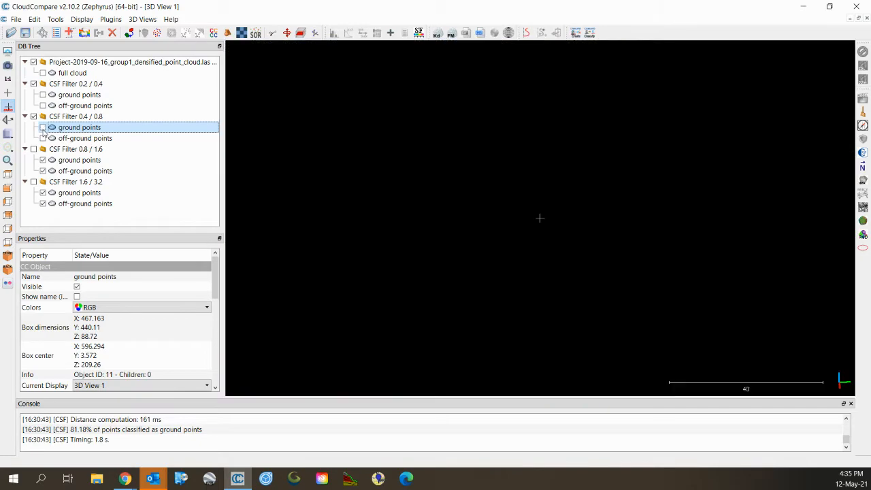
{"action": "left_click", "coordinate": [34, 149]}
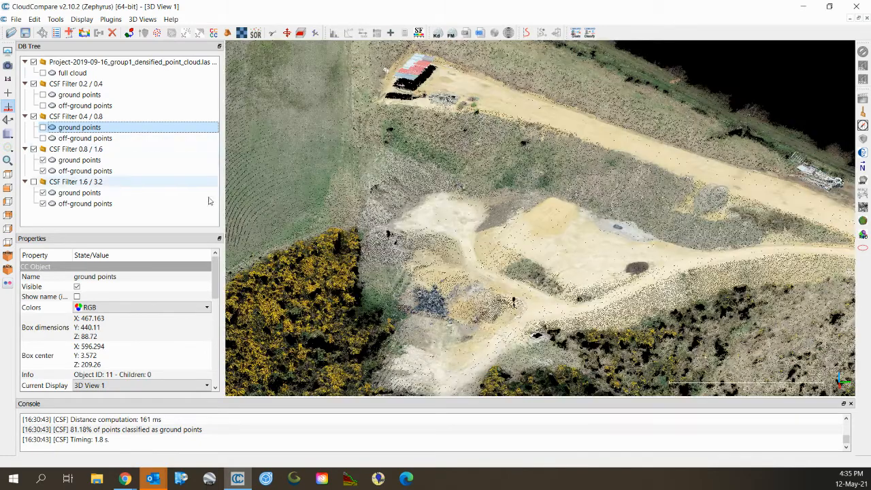
{"action": "left_click", "coordinate": [42, 160]}
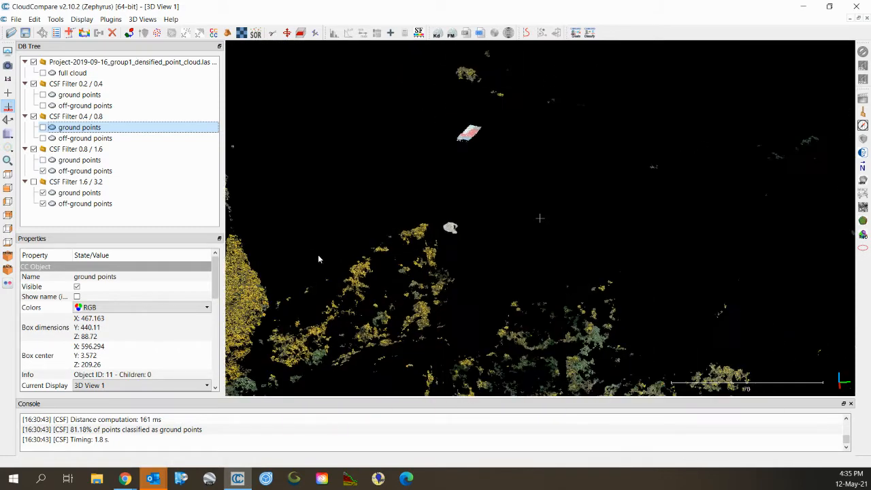
{"action": "scroll", "coordinate": [476, 230], "scroll_direction": "up", "scroll_amount": 8}
{"action": "right_click_drag", "start_coordinate": [406, 236], "coordinate": [480, 229]}
{"action": "scroll", "coordinate": [406, 238], "scroll_direction": "up", "scroll_amount": 8}
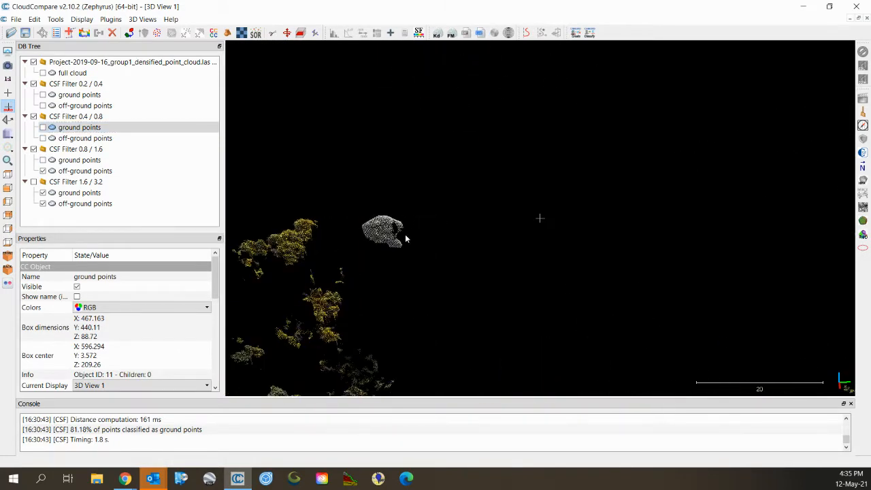
{"action": "right_click_drag", "start_coordinate": [401, 238], "coordinate": [525, 223]}
Rotate, pan and zoom through flatter and steeper views of the 0.8 / 1.6 tree clusters.
{"action": "scroll", "coordinate": [481, 231], "scroll_direction": "down", "scroll_amount": 8}
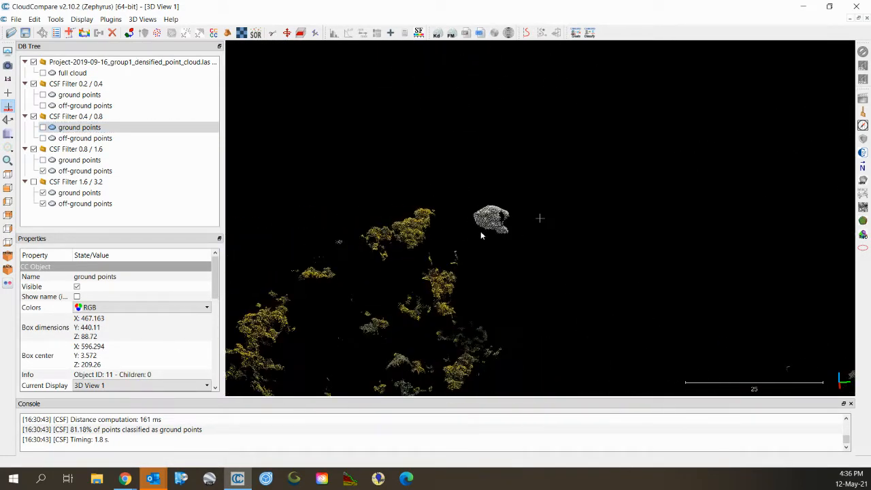
{"action": "right_click_drag", "start_coordinate": [524, 198], "coordinate": [484, 106]}
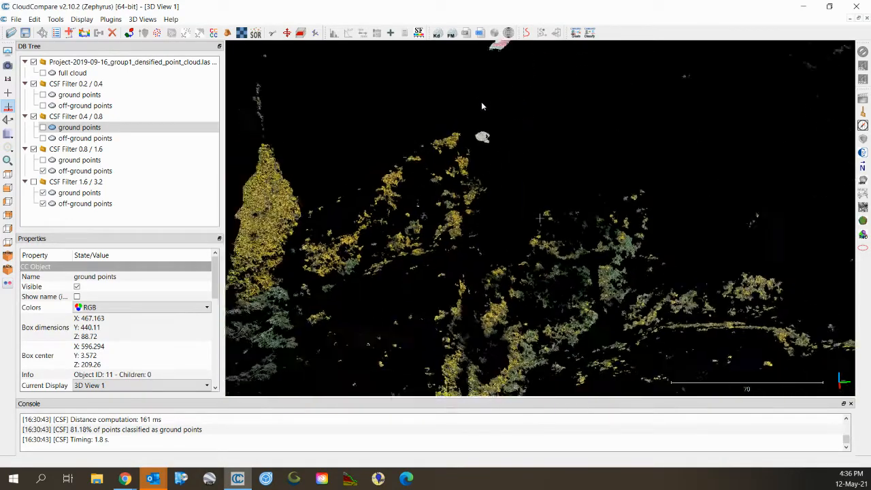
{"action": "scroll", "coordinate": [490, 124], "scroll_direction": "down", "scroll_amount": 7}
{"action": "left_click_drag", "start_coordinate": [488, 252], "coordinate": [443, 139]}
{"action": "scroll", "coordinate": [503, 217], "scroll_direction": "up", "scroll_amount": 9}
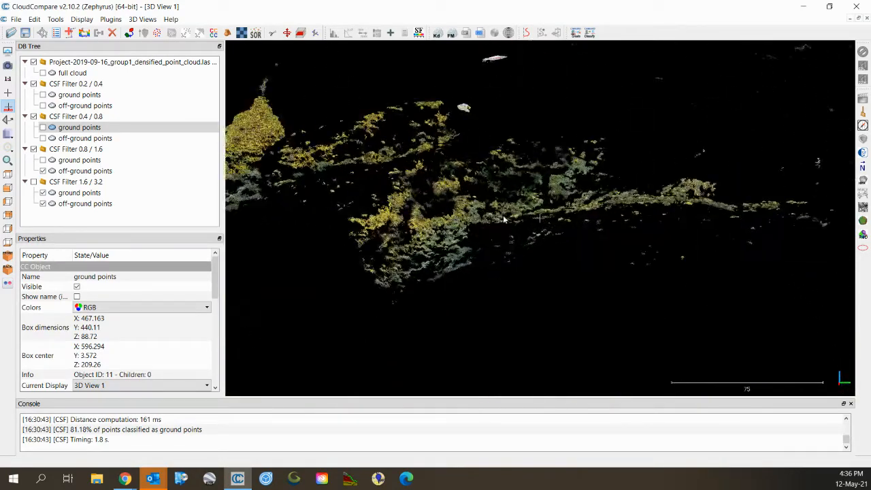
{"action": "right_click_drag", "start_coordinate": [465, 225], "coordinate": [530, 222]}
{"action": "left_click_drag", "start_coordinate": [531, 222], "coordinate": [545, 196]}
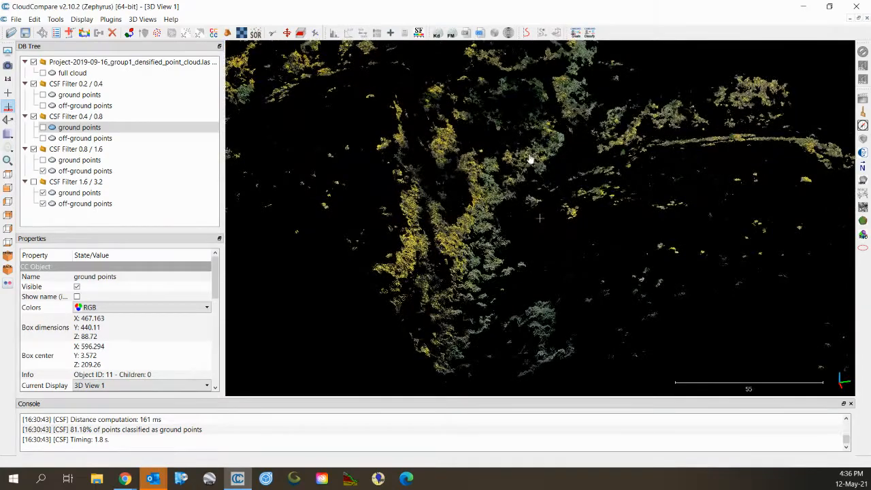
{"action": "left_click_drag", "start_coordinate": [531, 160], "coordinate": [513, 182]}
{"action": "scroll", "coordinate": [510, 170], "scroll_direction": "down", "scroll_amount": 5}
{"action": "right_click_drag", "start_coordinate": [509, 167], "coordinate": [527, 251]}
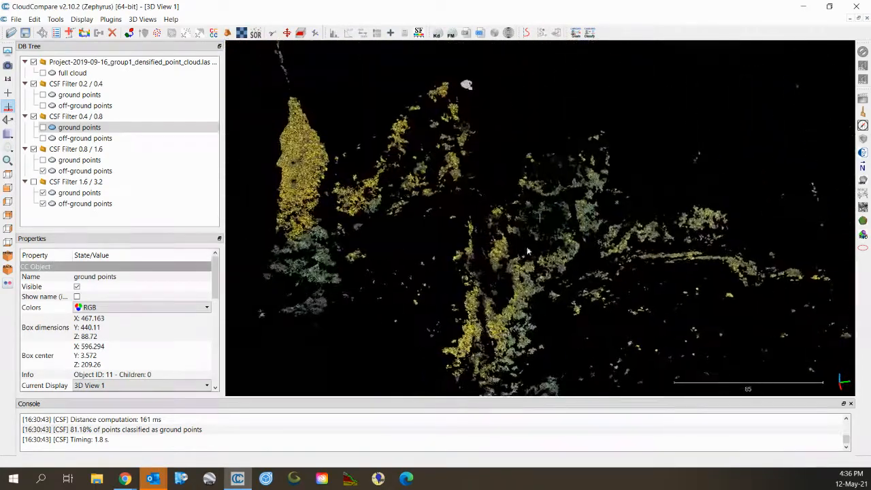
{"action": "left_click_drag", "start_coordinate": [527, 252], "coordinate": [493, 159]}
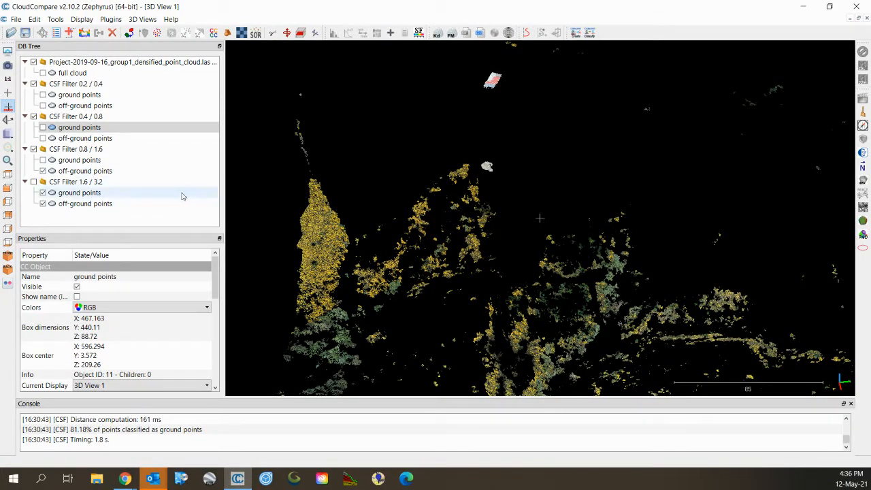
Swap CSF Filter 0.8 / 1.6 for 1.6 / 3.2 off-ground points and survey the right-hand hill.
{"action": "left_click", "coordinate": [34, 149]}
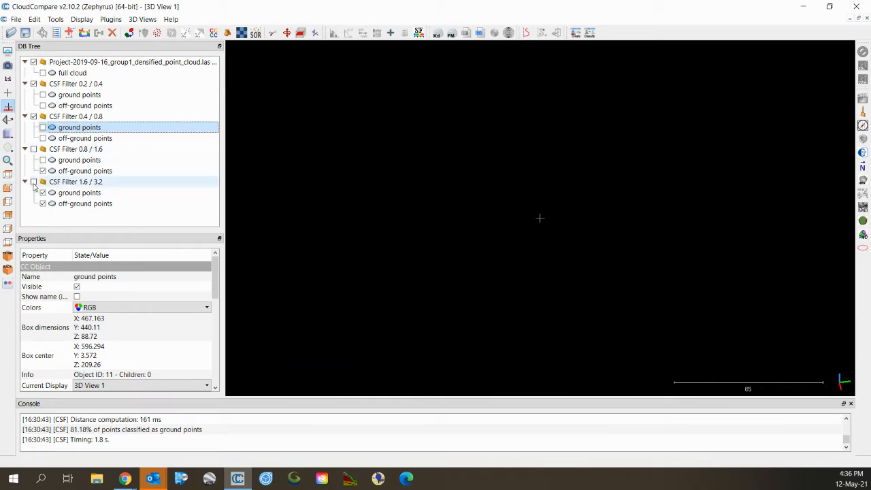
{"action": "left_click", "coordinate": [33, 182]}
{"action": "left_click", "coordinate": [42, 193]}
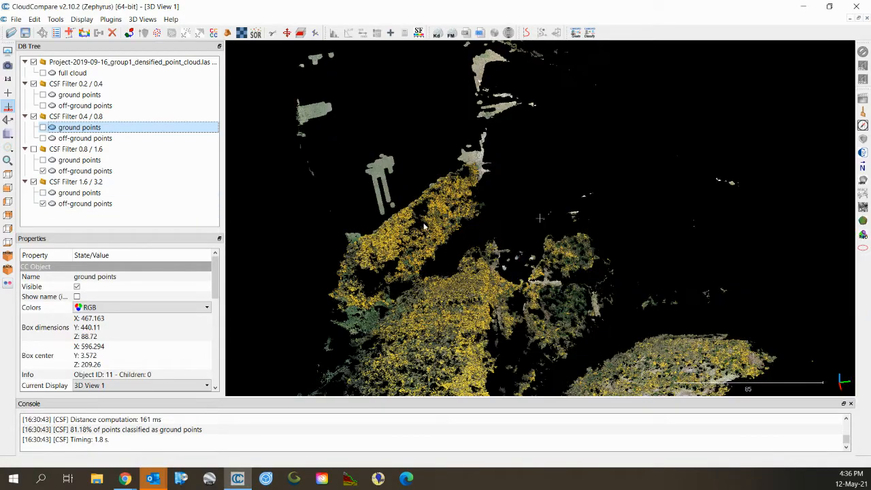
{"action": "scroll", "coordinate": [496, 238], "scroll_direction": "down", "scroll_amount": 5}
{"action": "left_click_drag", "start_coordinate": [591, 331], "coordinate": [584, 286]}
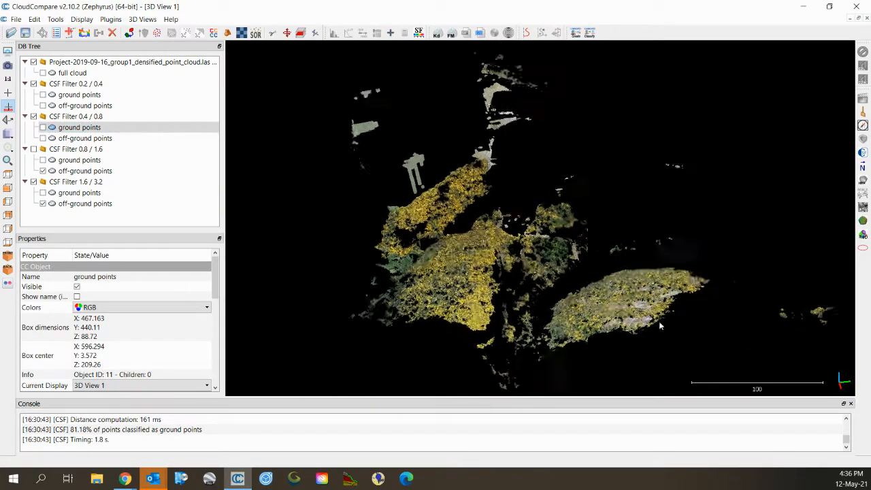
{"action": "scroll", "coordinate": [659, 325], "scroll_direction": "up", "scroll_amount": 7}
{"action": "right_click_drag", "start_coordinate": [659, 325], "coordinate": [470, 210]}
{"action": "scroll", "coordinate": [558, 302], "scroll_direction": "up", "scroll_amount": 7}
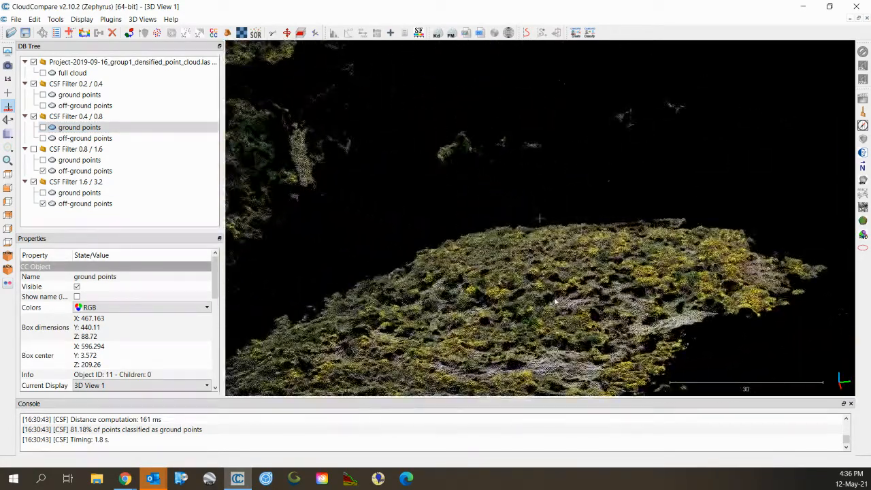
{"action": "scroll", "coordinate": [531, 298], "scroll_direction": "down", "scroll_amount": 3}
{"action": "right_click_drag", "start_coordinate": [359, 240], "coordinate": [637, 348]}
Inspect the upper-left trees from a side-on view, then select the CSF Filter 1.6 / 3.2 group.
{"action": "scroll", "coordinate": [585, 303], "scroll_direction": "up", "scroll_amount": 7}
{"action": "scroll", "coordinate": [528, 255], "scroll_direction": "down", "scroll_amount": 5}
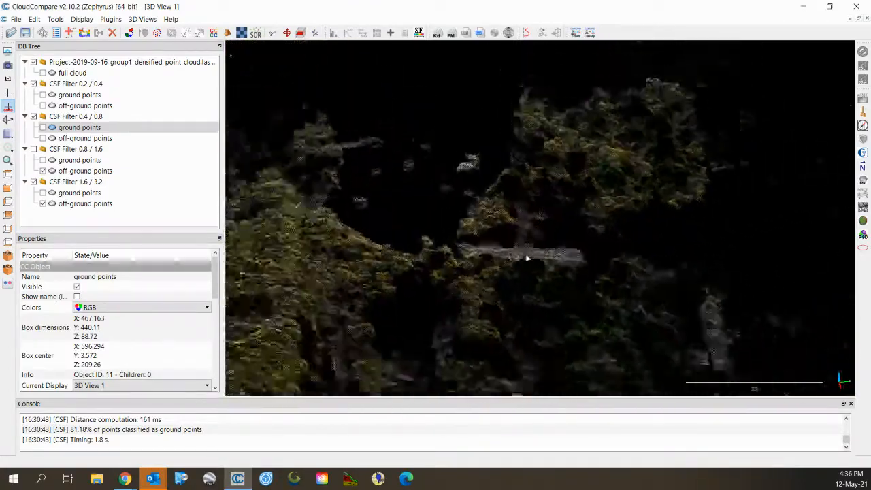
{"action": "right_click_drag", "start_coordinate": [478, 200], "coordinate": [612, 274]}
{"action": "right_click_drag", "start_coordinate": [503, 212], "coordinate": [663, 343]}
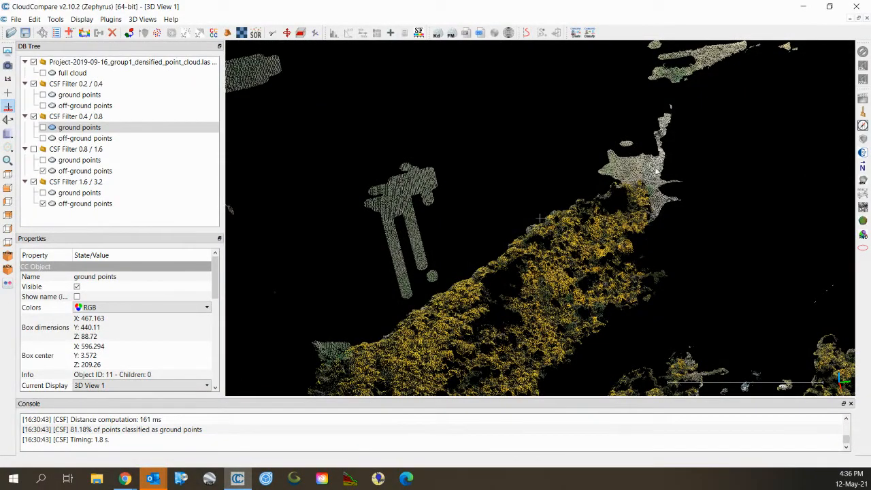
{"action": "left_click_drag", "start_coordinate": [649, 177], "coordinate": [674, 145]}
{"action": "right_click_drag", "start_coordinate": [675, 147], "coordinate": [569, 202]}
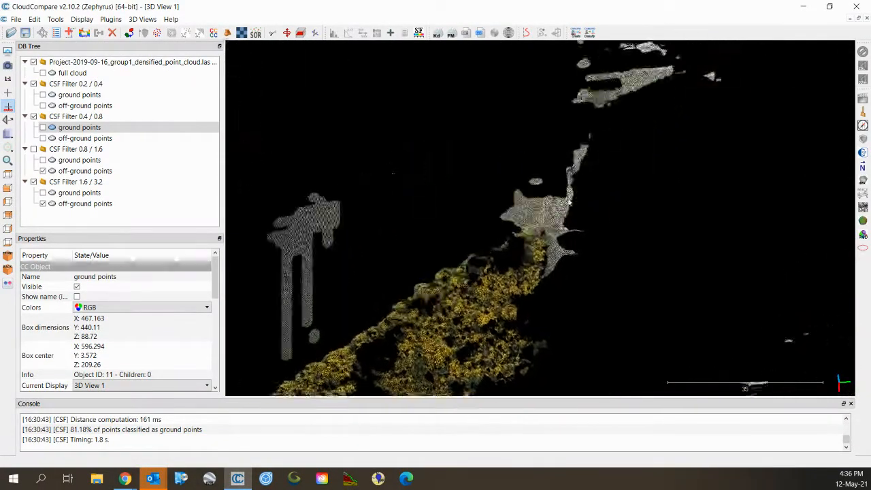
{"action": "scroll", "coordinate": [569, 202], "scroll_direction": "down", "scroll_amount": 6}
{"action": "right_click_drag", "start_coordinate": [577, 132], "coordinate": [518, 223]}
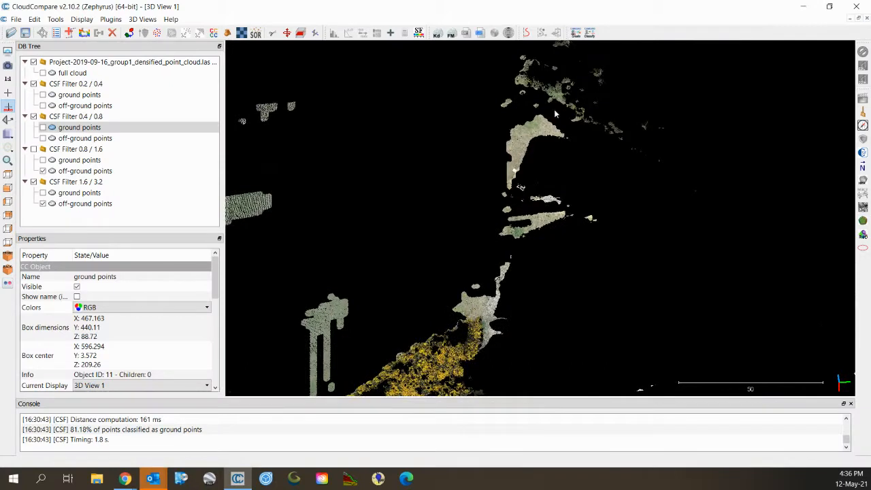
{"action": "left_click_drag", "start_coordinate": [477, 167], "coordinate": [386, 197]}
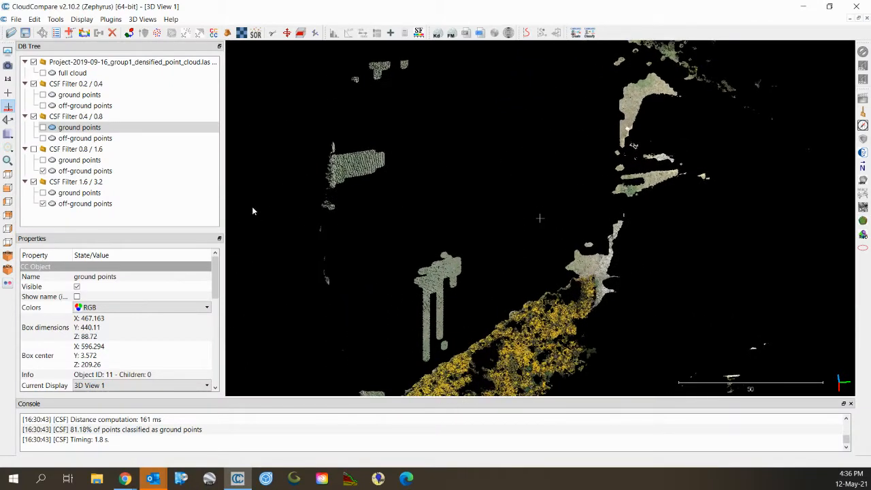
{"action": "left_click", "coordinate": [54, 184]}
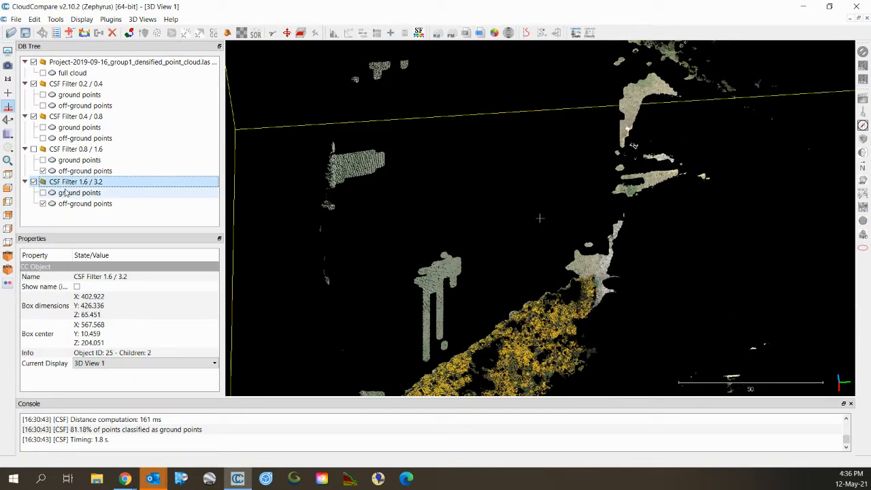
Delete the CSF Filter 1.6 / 3.2 result and show the 0.2 / 0.4 and 0.4 / 0.8 off-ground points.
{"action": "key", "text": "Delete"}
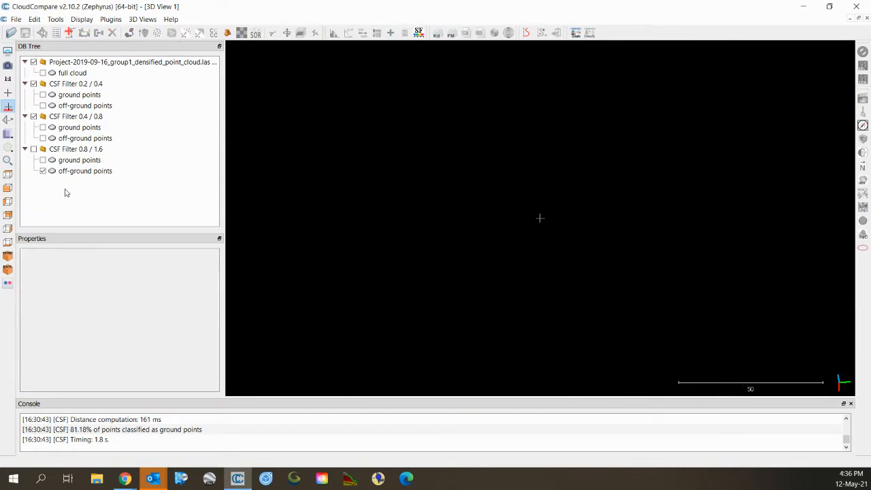
{"action": "left_click", "coordinate": [43, 105]}
{"action": "left_click", "coordinate": [43, 138]}
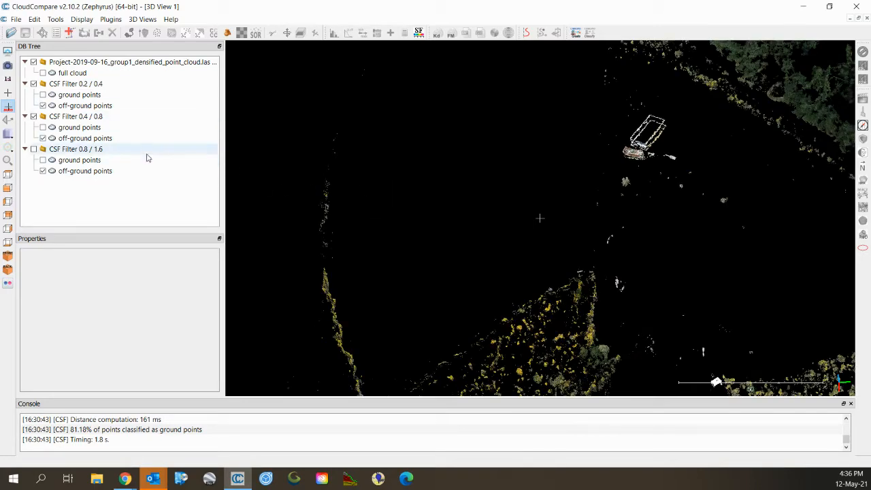
Orbit and pan across the combined off-ground points of the three remaining filters.
{"action": "scroll", "coordinate": [620, 194], "scroll_direction": "down", "scroll_amount": 3}
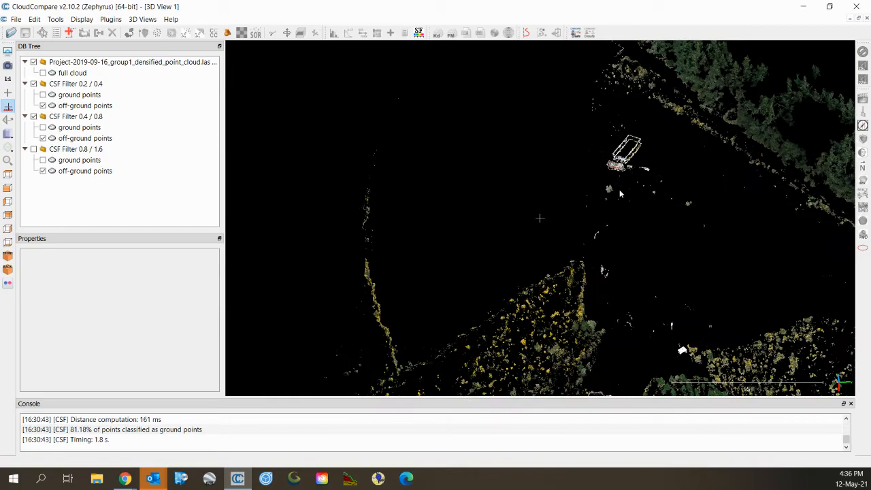
{"action": "left_click_drag", "start_coordinate": [620, 194], "coordinate": [696, 249]}
{"action": "right_click_drag", "start_coordinate": [695, 249], "coordinate": [637, 277]}
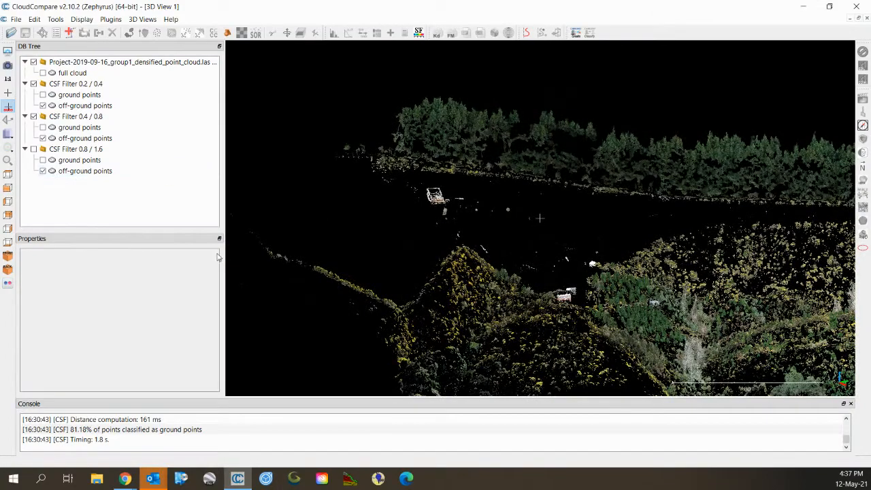
{"action": "left_click_drag", "start_coordinate": [422, 266], "coordinate": [518, 272]}
{"action": "right_click_drag", "start_coordinate": [518, 272], "coordinate": [490, 261]}
{"action": "scroll", "coordinate": [500, 257], "scroll_direction": "down", "scroll_amount": 6}
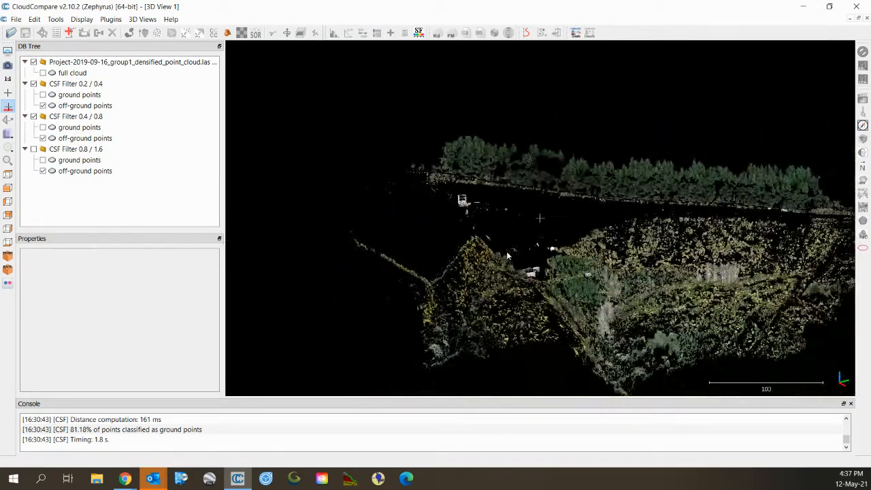
{"action": "right_click_drag", "start_coordinate": [556, 284], "coordinate": [540, 248]}
{"action": "left_click_drag", "start_coordinate": [541, 248], "coordinate": [546, 302]}
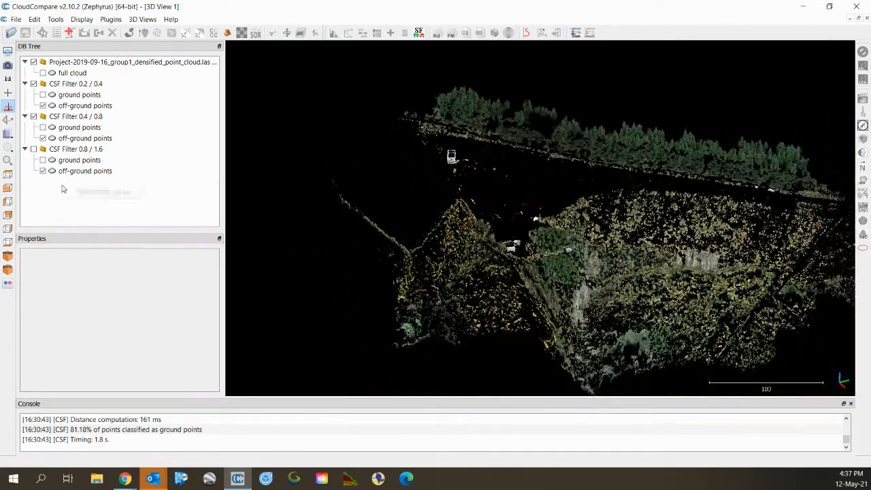
Add an empty group and move the three off-ground point clouds into it.
{"action": "left_click", "coordinate": [97, 193]}
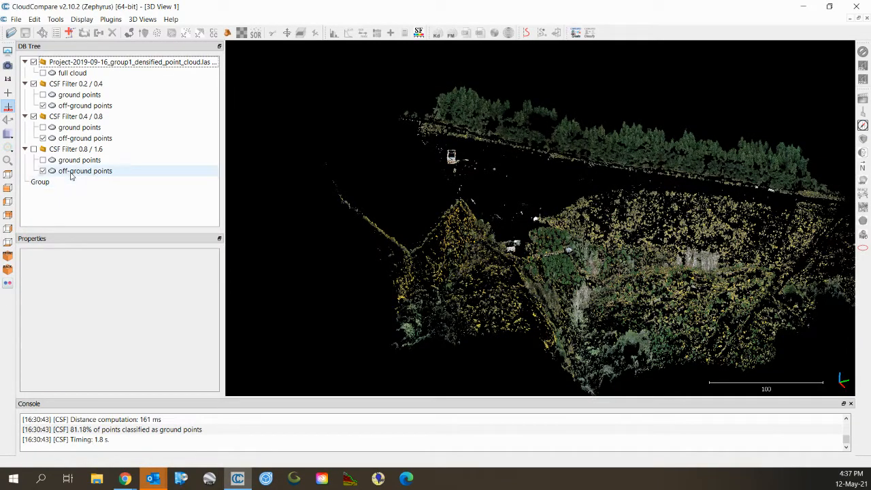
{"action": "left_click", "coordinate": [71, 172]}
{"action": "left_click", "coordinate": [80, 138], "text": "ctrl"}
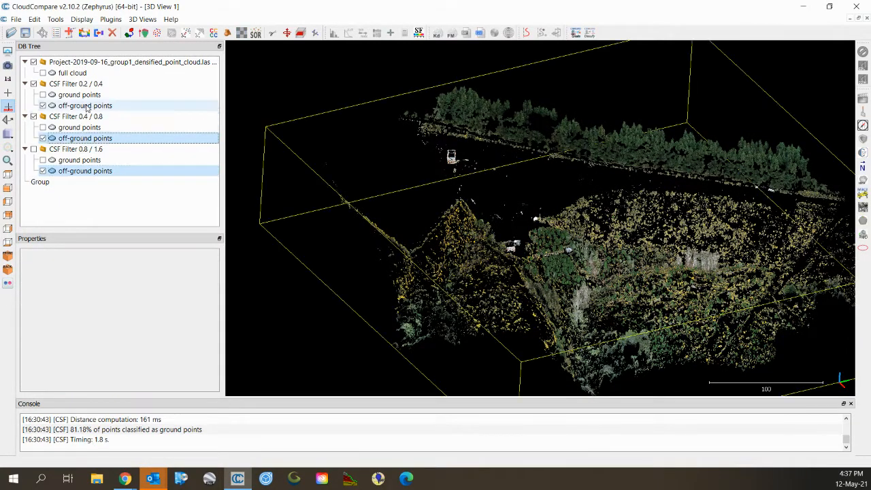
{"action": "left_click", "coordinate": [85, 106], "text": "ctrl"}
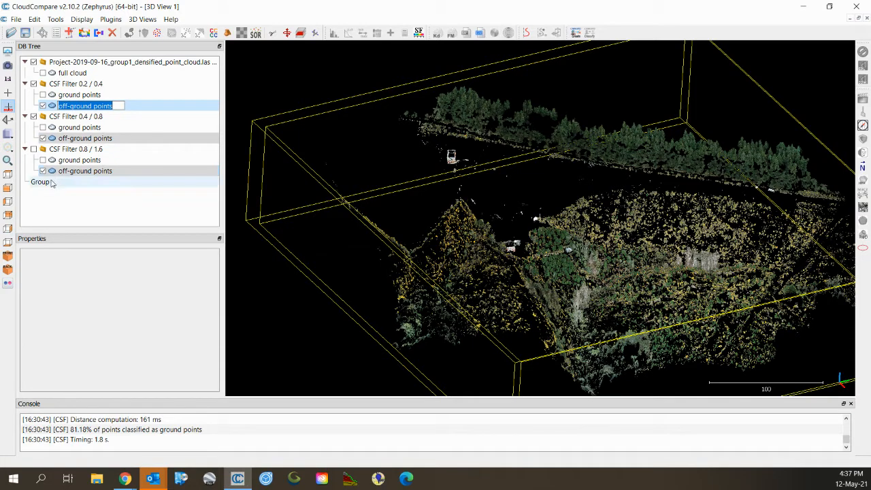
{"action": "left_click_drag", "start_coordinate": [69, 171], "coordinate": [51, 183]}
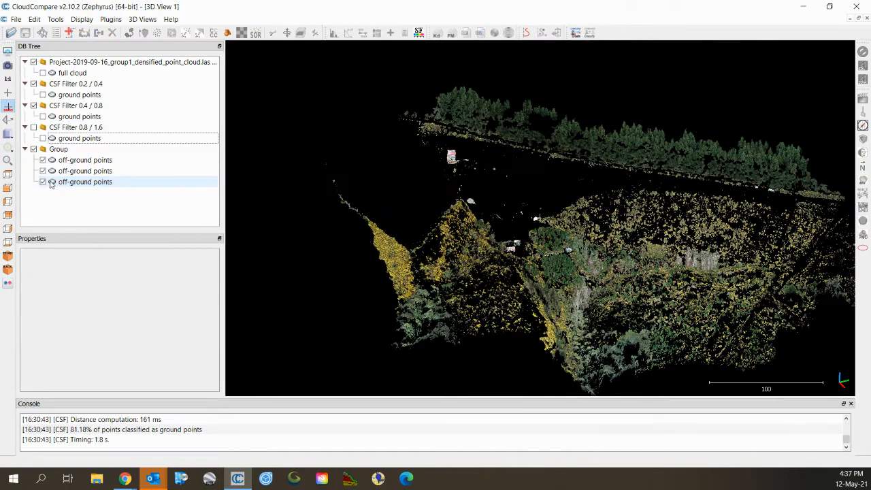
Delete the 0.2 / 0.4 and 0.4 / 0.8 ground point clouds and hide the Group.
{"action": "left_click", "coordinate": [69, 140]}
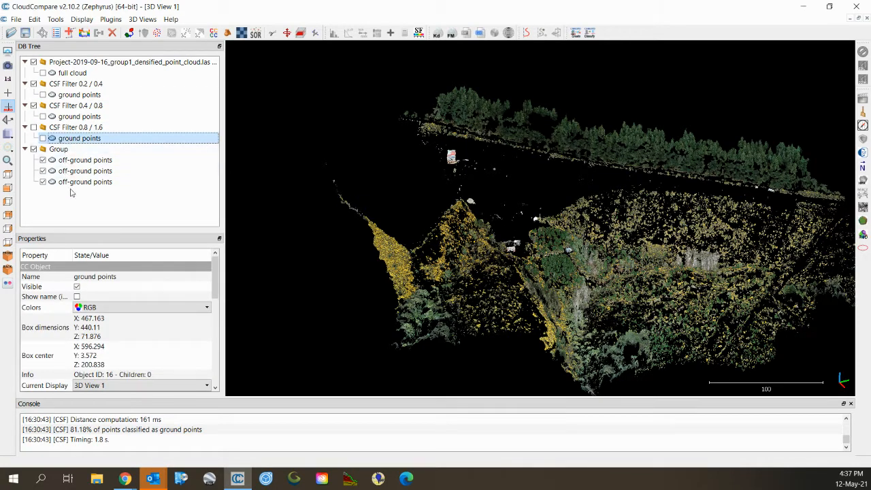
{"action": "left_click", "coordinate": [75, 117]}
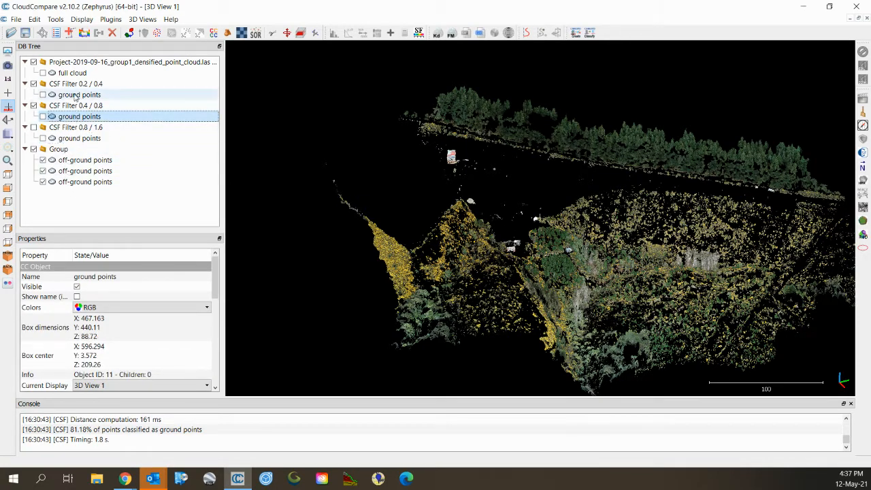
{"action": "left_click", "coordinate": [77, 96]}
{"action": "left_click", "coordinate": [80, 117], "text": "ctrl"}
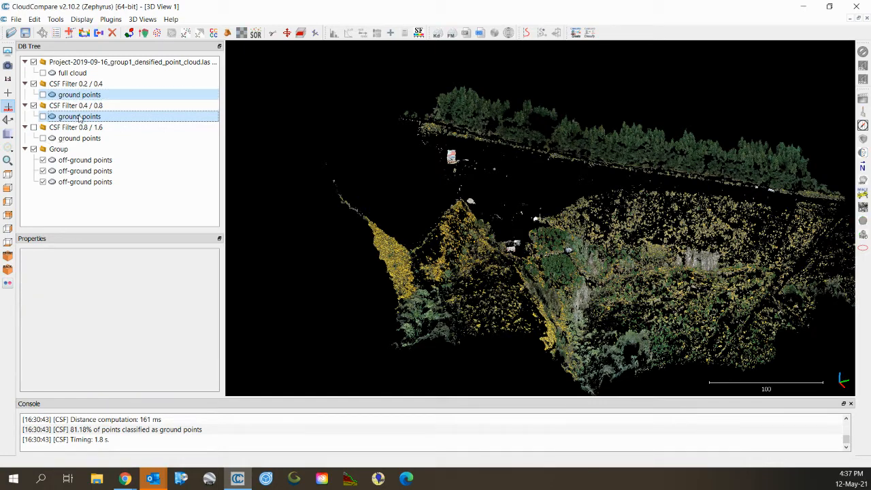
{"action": "key", "text": "Delete"}
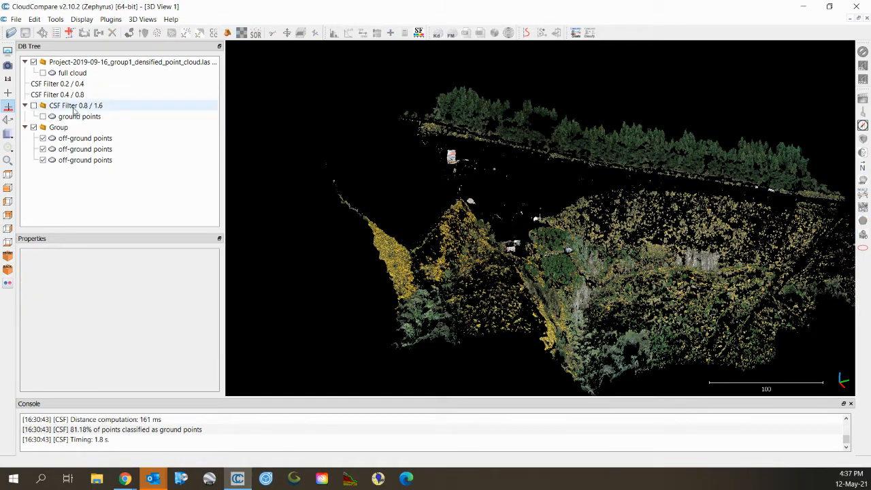
{"action": "left_click", "coordinate": [34, 128]}
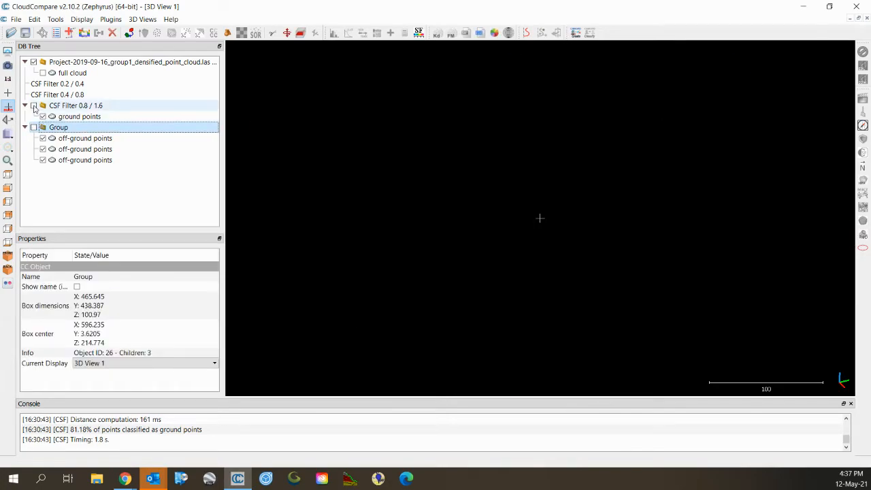
Show the CSF Filter 0.8 / 1.6 ground points, zoom and orbit the terrain, and select that cloud.
{"action": "left_click", "coordinate": [34, 106]}
{"action": "scroll", "coordinate": [610, 281], "scroll_direction": "up", "scroll_amount": 6}
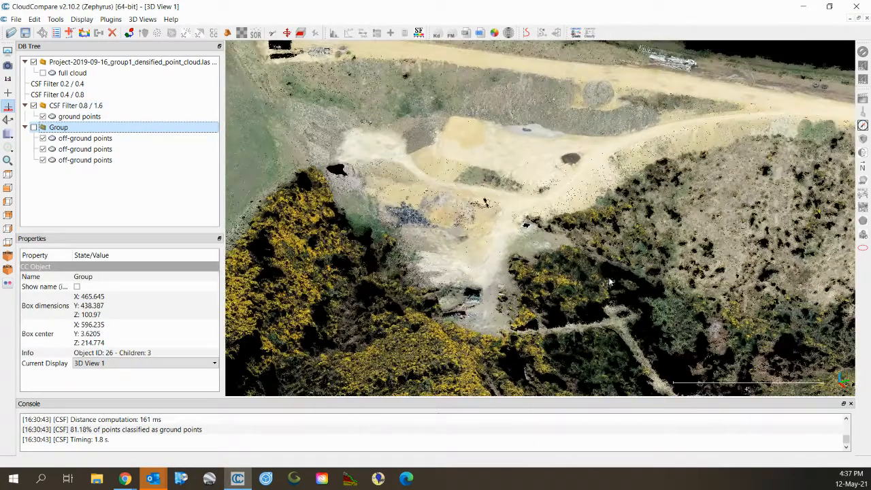
{"action": "scroll", "coordinate": [611, 282], "scroll_direction": "up", "scroll_amount": 8}
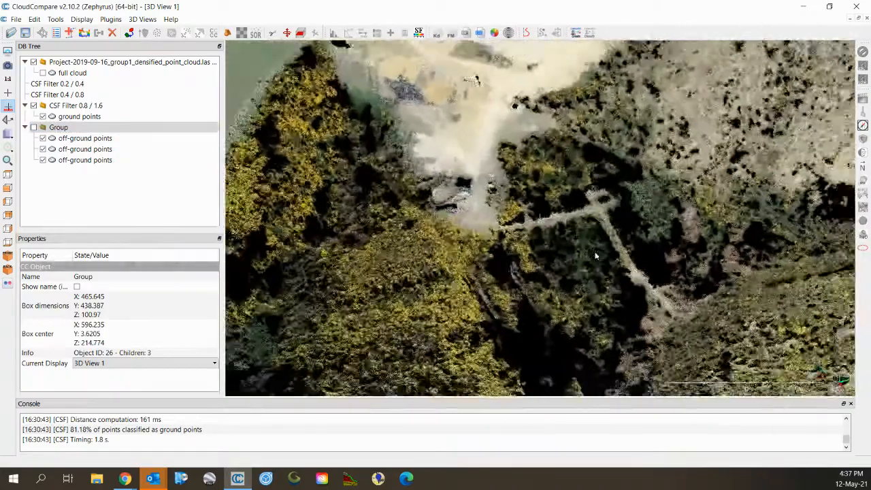
{"action": "left_click_drag", "start_coordinate": [596, 256], "coordinate": [522, 255]}
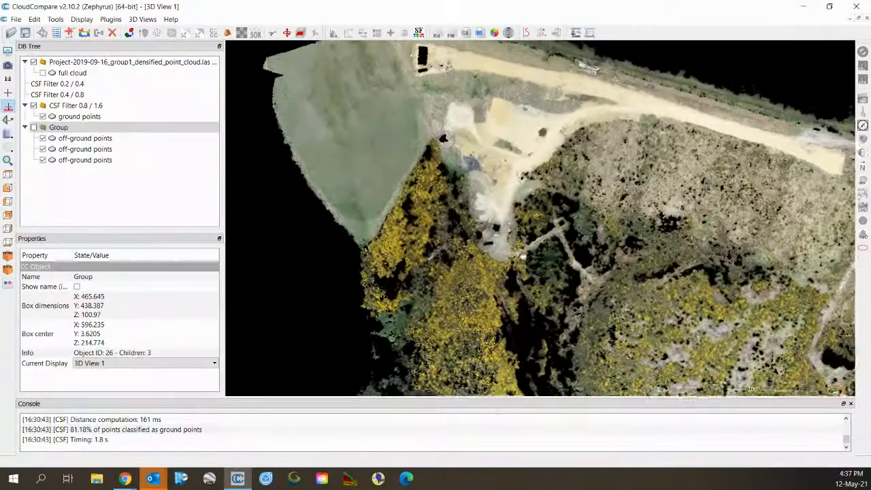
{"action": "left_click", "coordinate": [85, 131]}
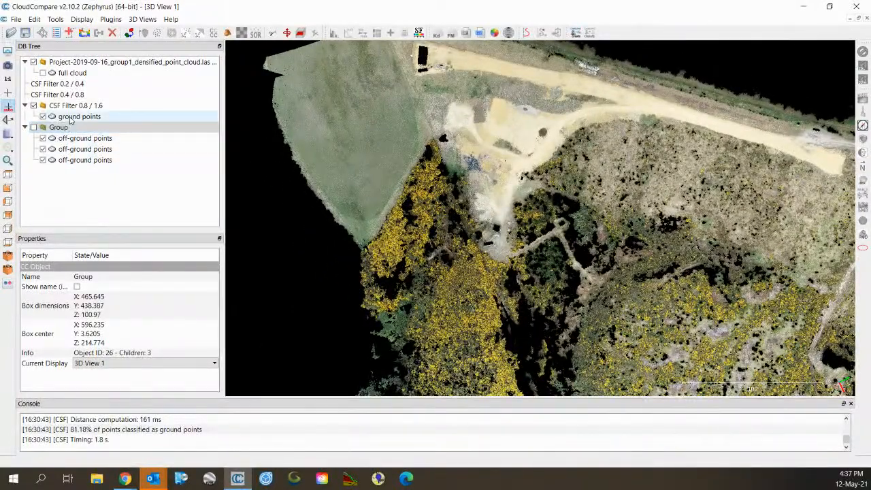
{"action": "left_click", "coordinate": [71, 117]}
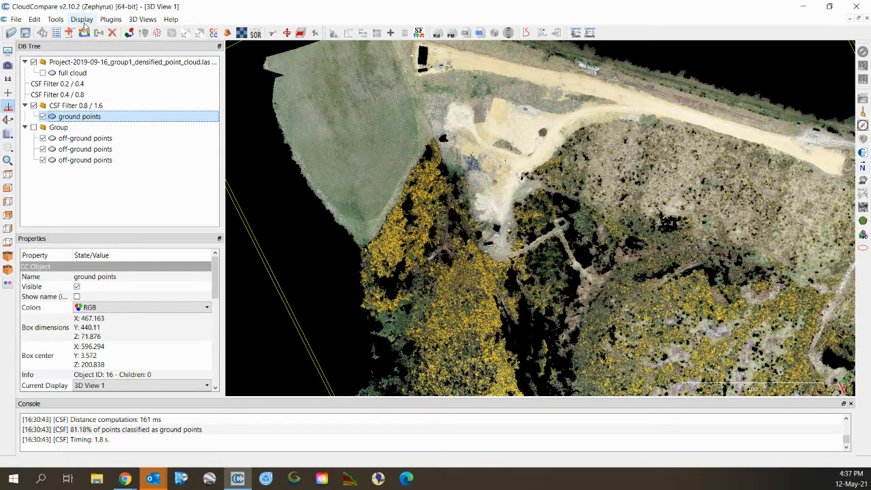
{"action": "left_click", "coordinate": [54, 19]}
Rasterize the ground points at step 1 with minimum cell height and export the grid as a cloud.
{"action": "mouse_move", "coordinate": [98, 43]}
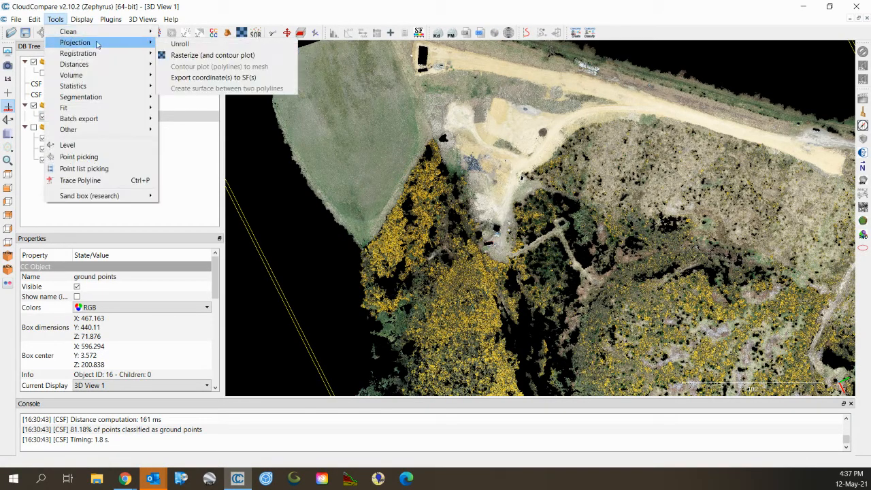
{"action": "left_click", "coordinate": [204, 56]}
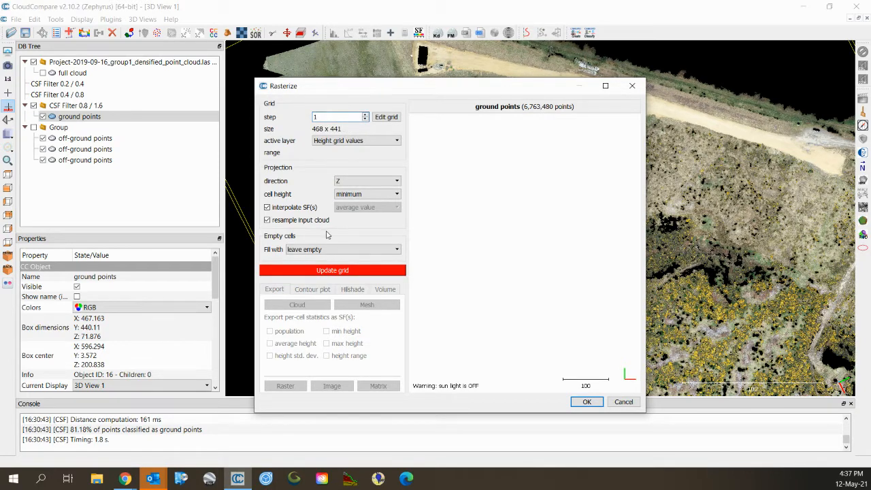
{"action": "left_click", "coordinate": [368, 196]}
{"action": "left_click", "coordinate": [368, 199]}
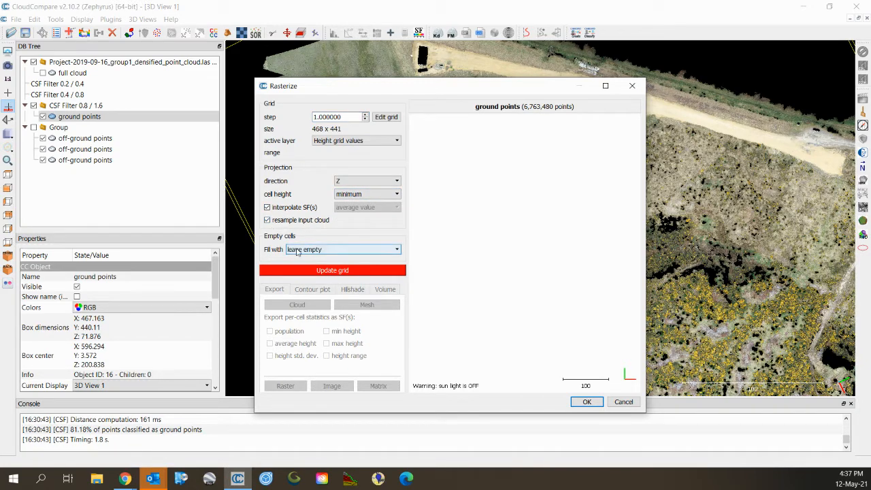
{"action": "left_click", "coordinate": [322, 273]}
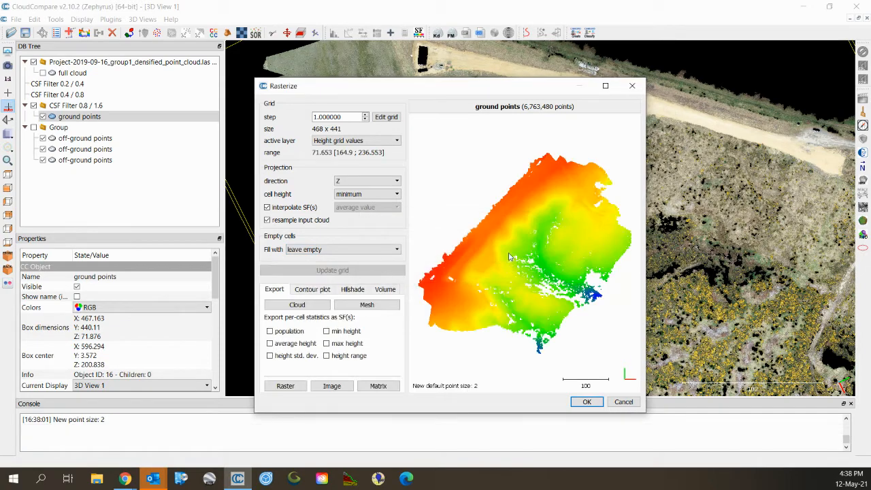
{"action": "left_click", "coordinate": [300, 307]}
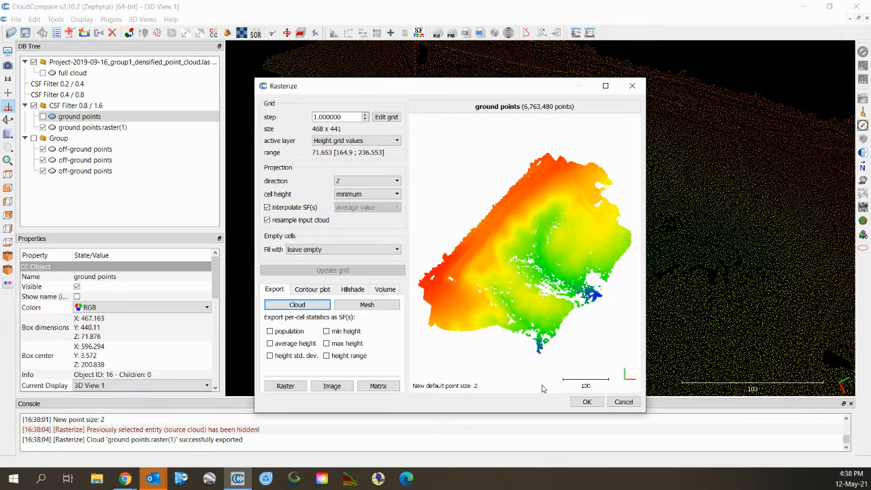
Close the Rasterize dialog, orbit to an oblique view, and select the ground points.raster(1) cloud.
{"action": "left_click", "coordinate": [586, 402]}
{"action": "left_click_drag", "start_coordinate": [511, 340], "coordinate": [513, 307]}
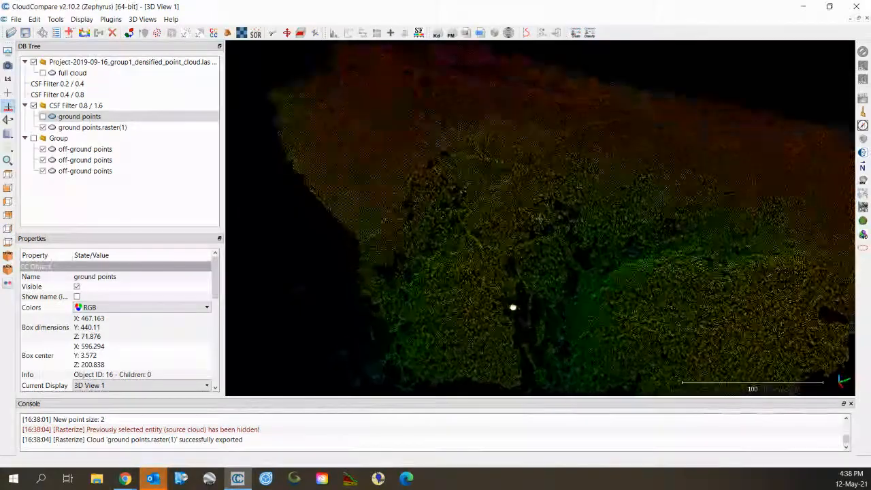
{"action": "left_click", "coordinate": [102, 128]}
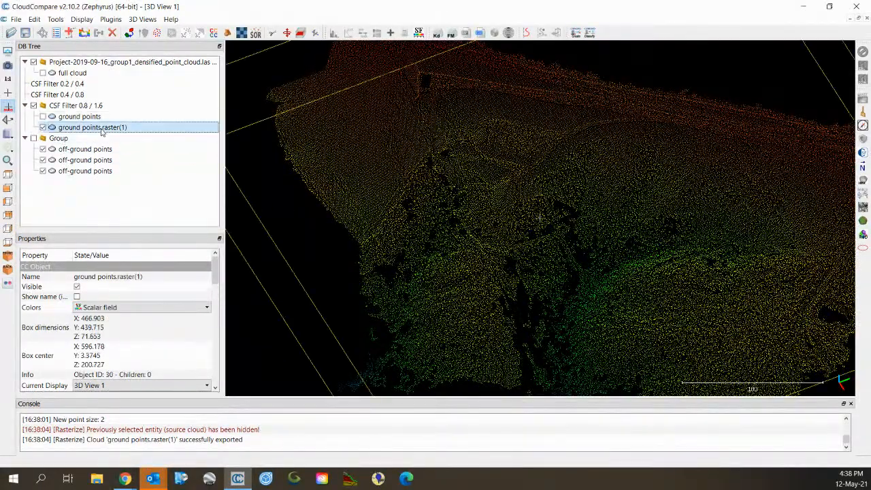
{"action": "left_click", "coordinate": [81, 19]}
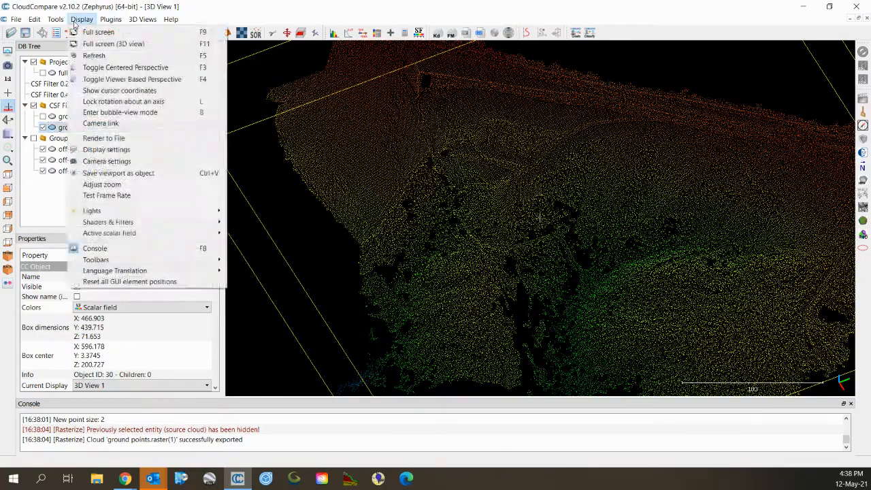